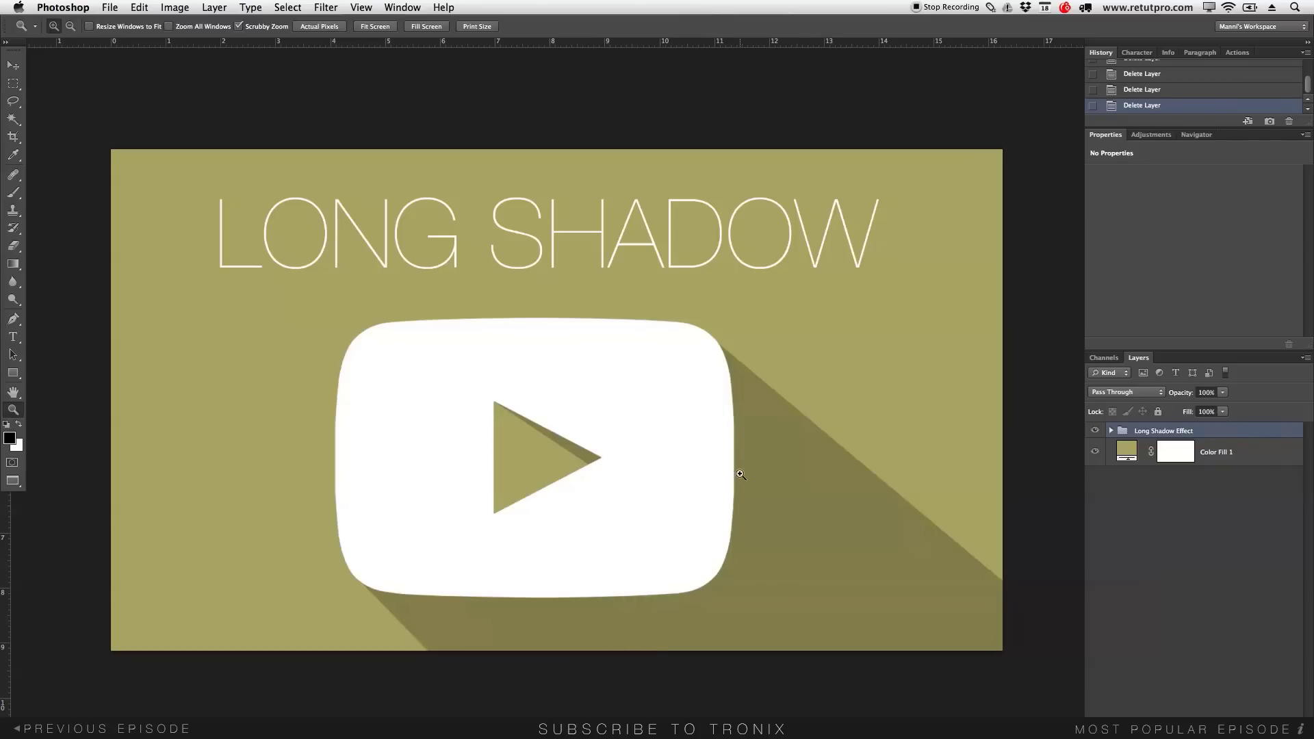
Hide the Long Shadow Effect group and the olive background layer
{"action": "left_click_drag", "start_coordinate": [1102, 435], "coordinate": [1111, 454]}
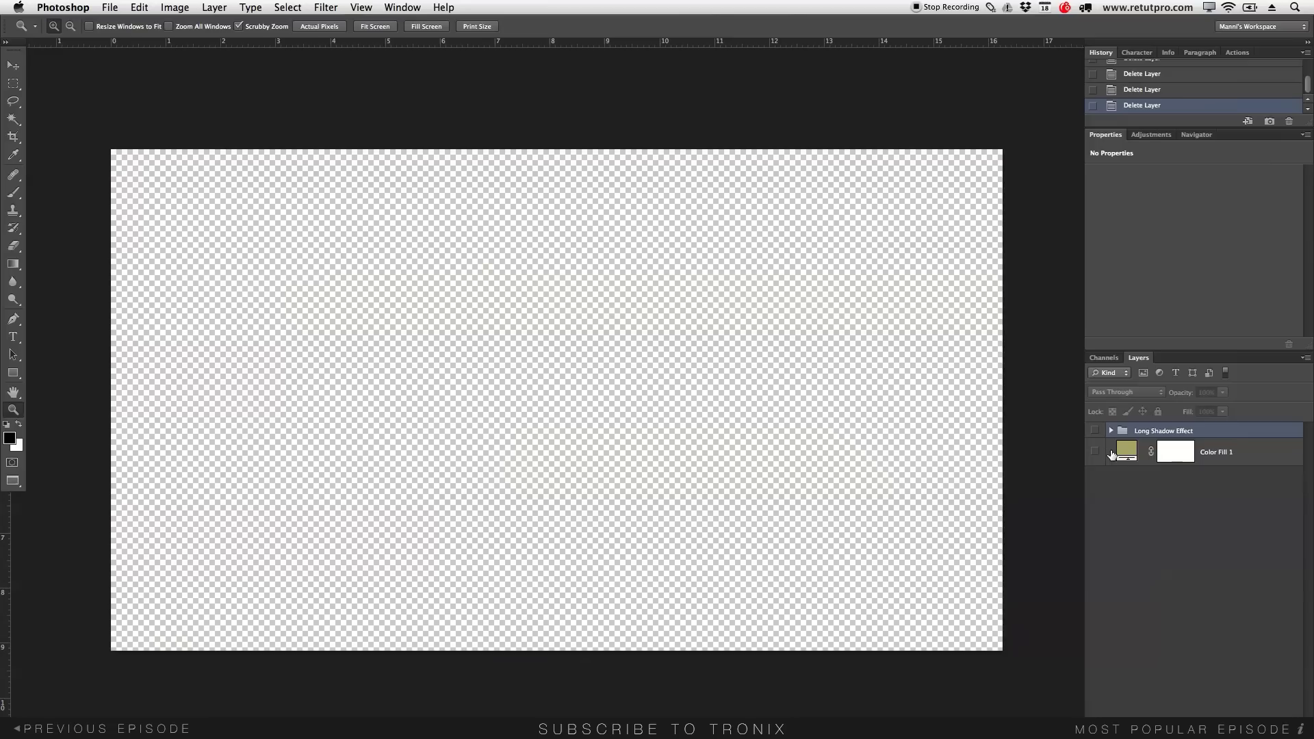
{"action": "left_click", "coordinate": [1095, 452]}
{"action": "left_click", "coordinate": [1096, 432]}
{"action": "left_click", "coordinate": [1097, 433]}
{"action": "left_click", "coordinate": [1098, 434]}
{"action": "left_click", "coordinate": [1097, 433]}
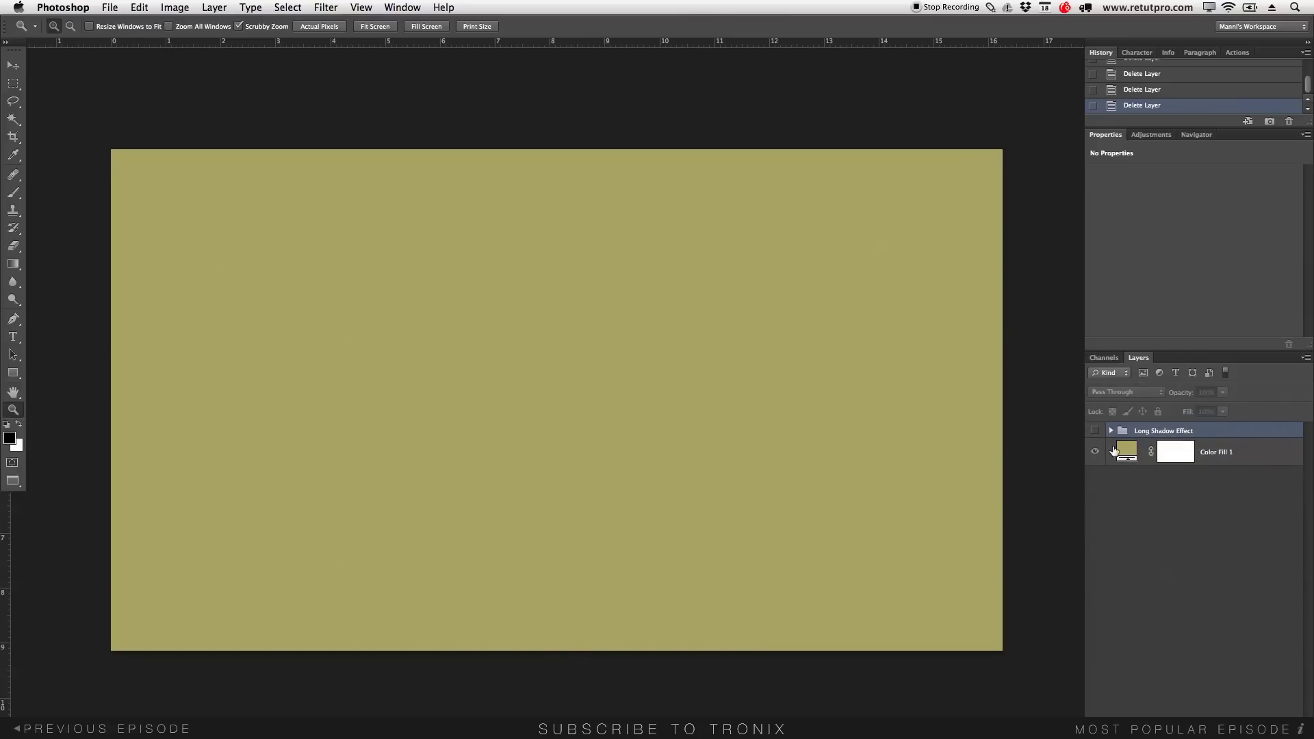
{"action": "left_click", "coordinate": [1096, 453]}
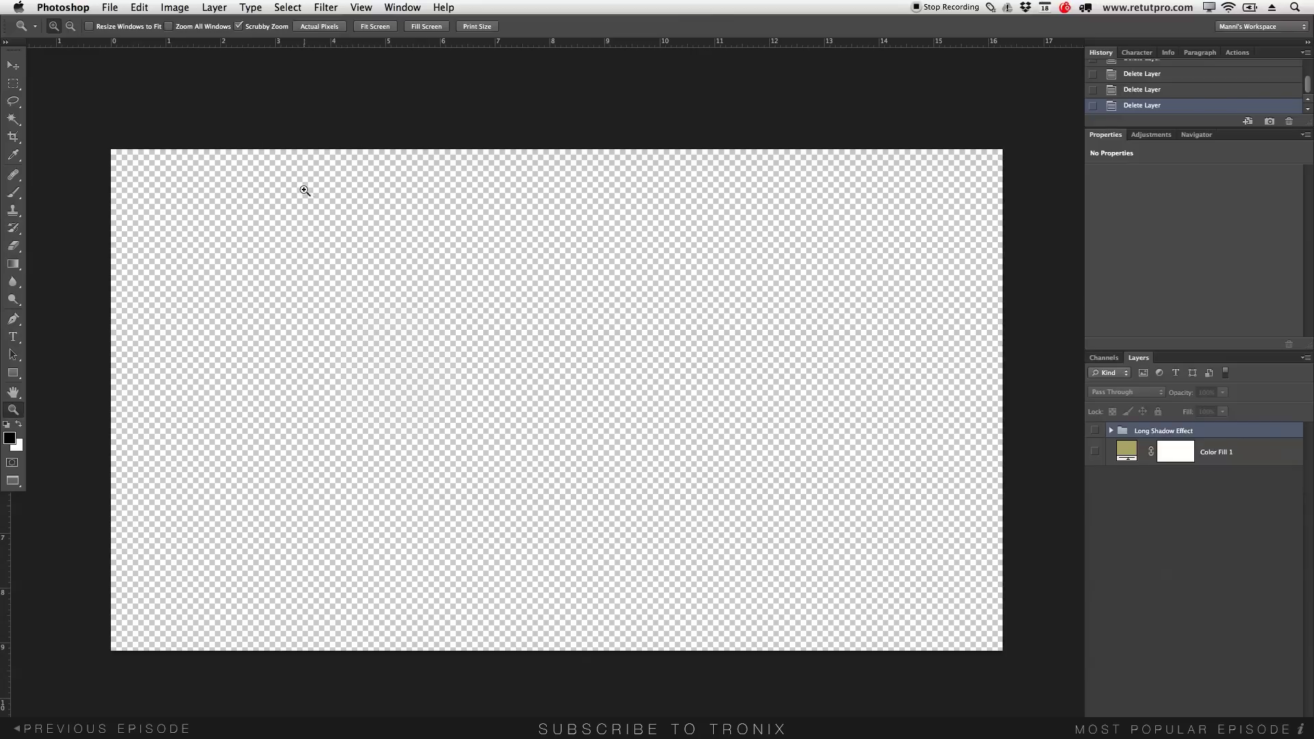
Cancel out of File > New, then show the olive Color Fill 1 layer again
{"action": "left_click", "coordinate": [109, 7]}
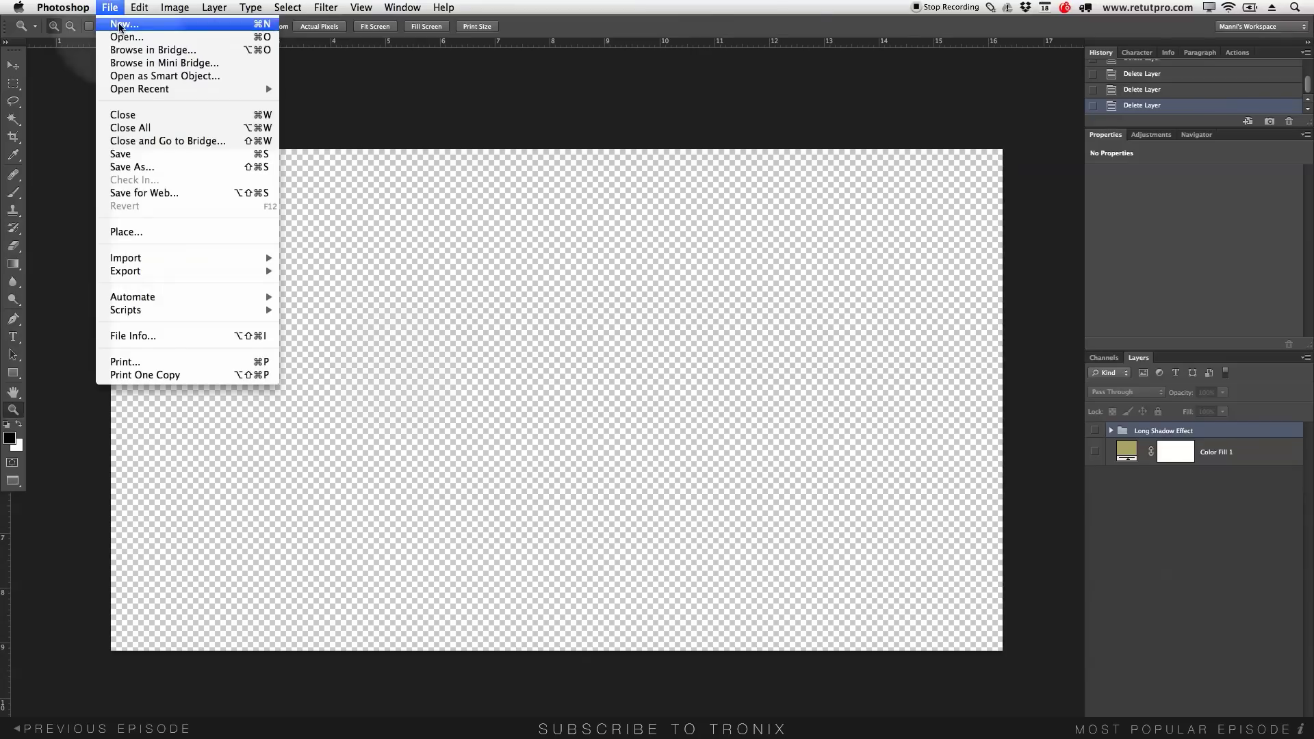
{"action": "left_click", "coordinate": [120, 24]}
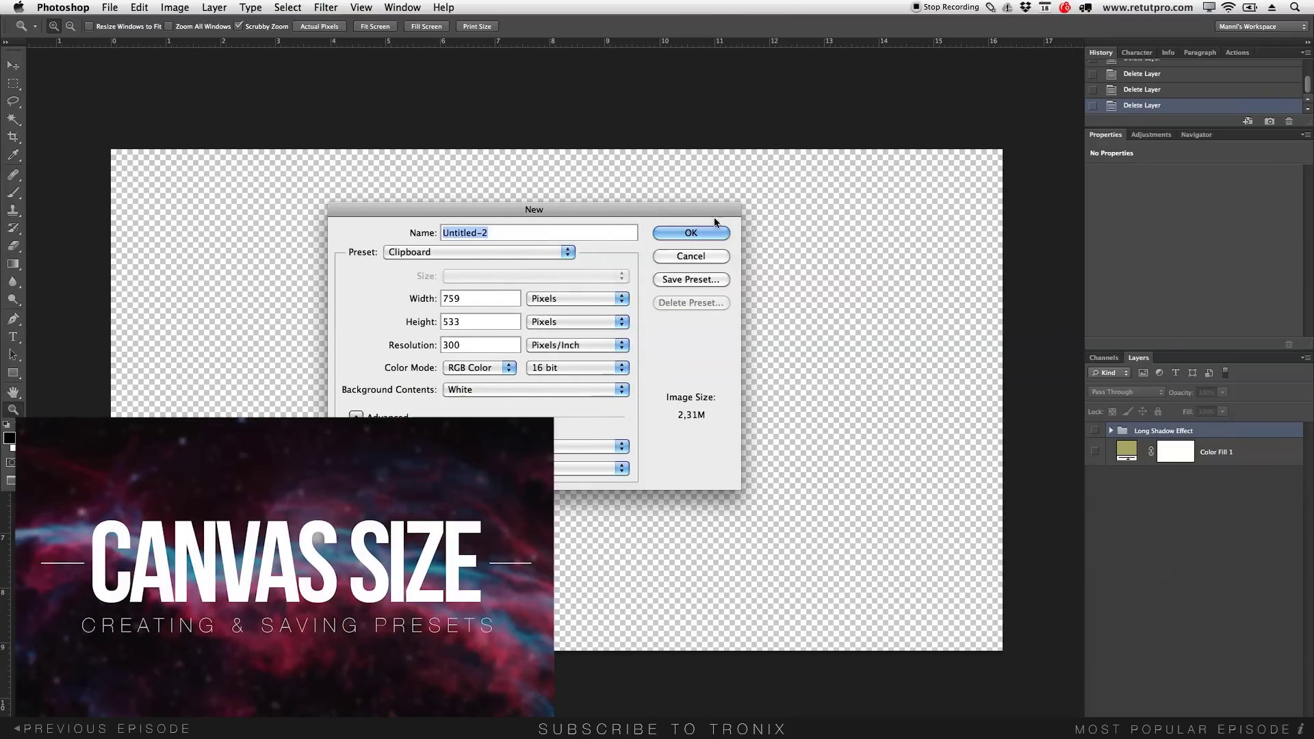
{"action": "left_click", "coordinate": [698, 257]}
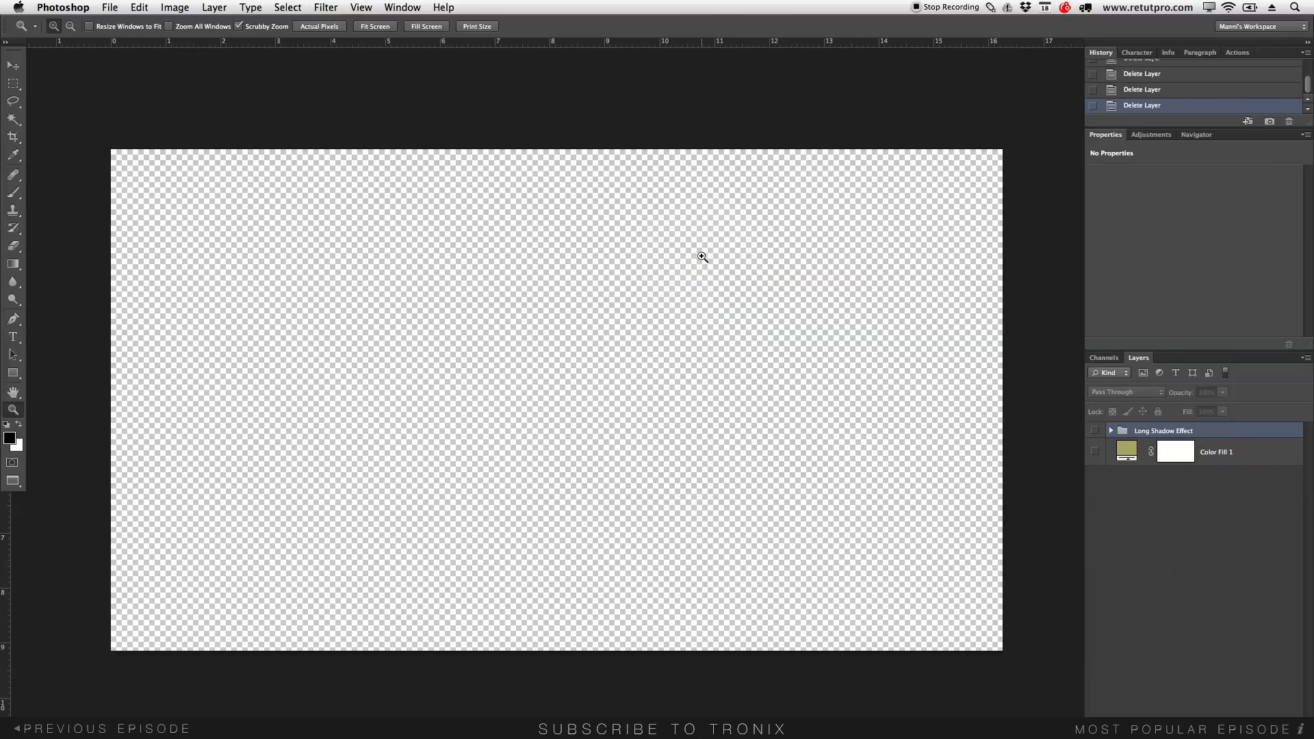
{"action": "left_click", "coordinate": [1094, 453]}
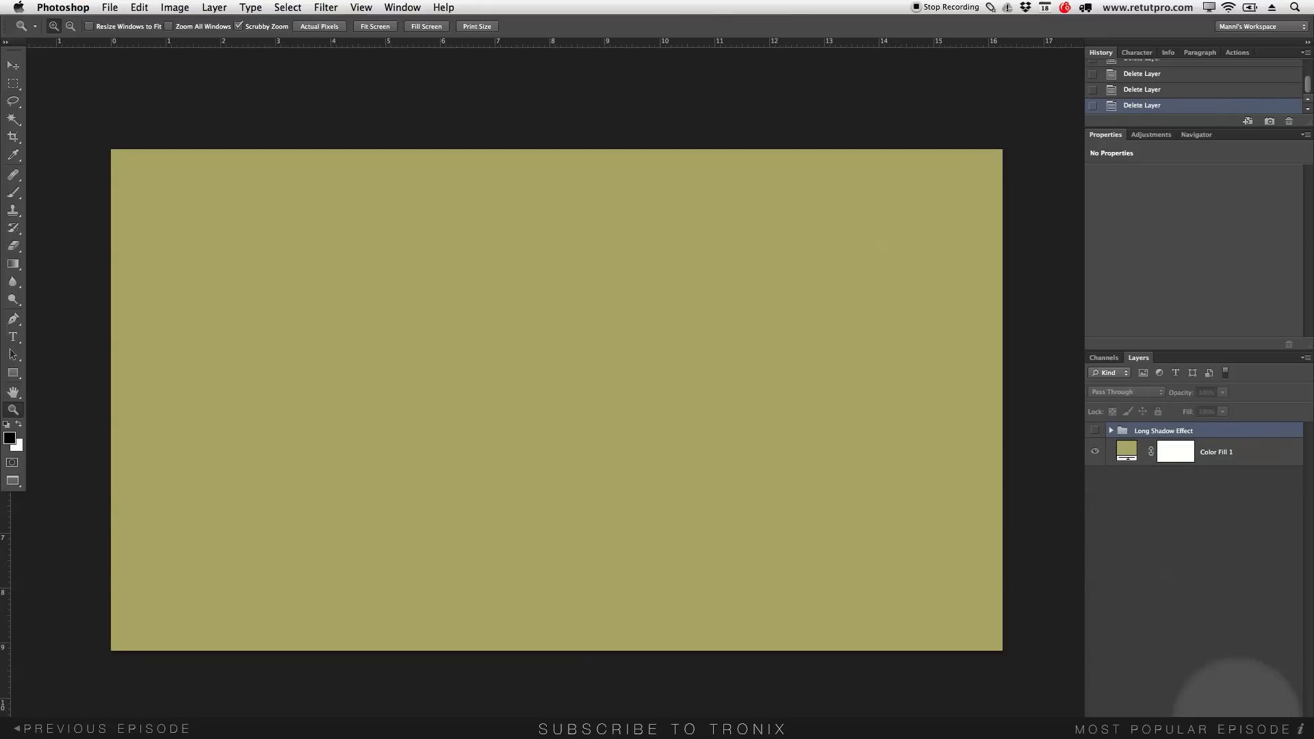
Add a Solid Color fill layer in muted olive #a0a675
{"action": "left_click", "coordinate": [1235, 715]}
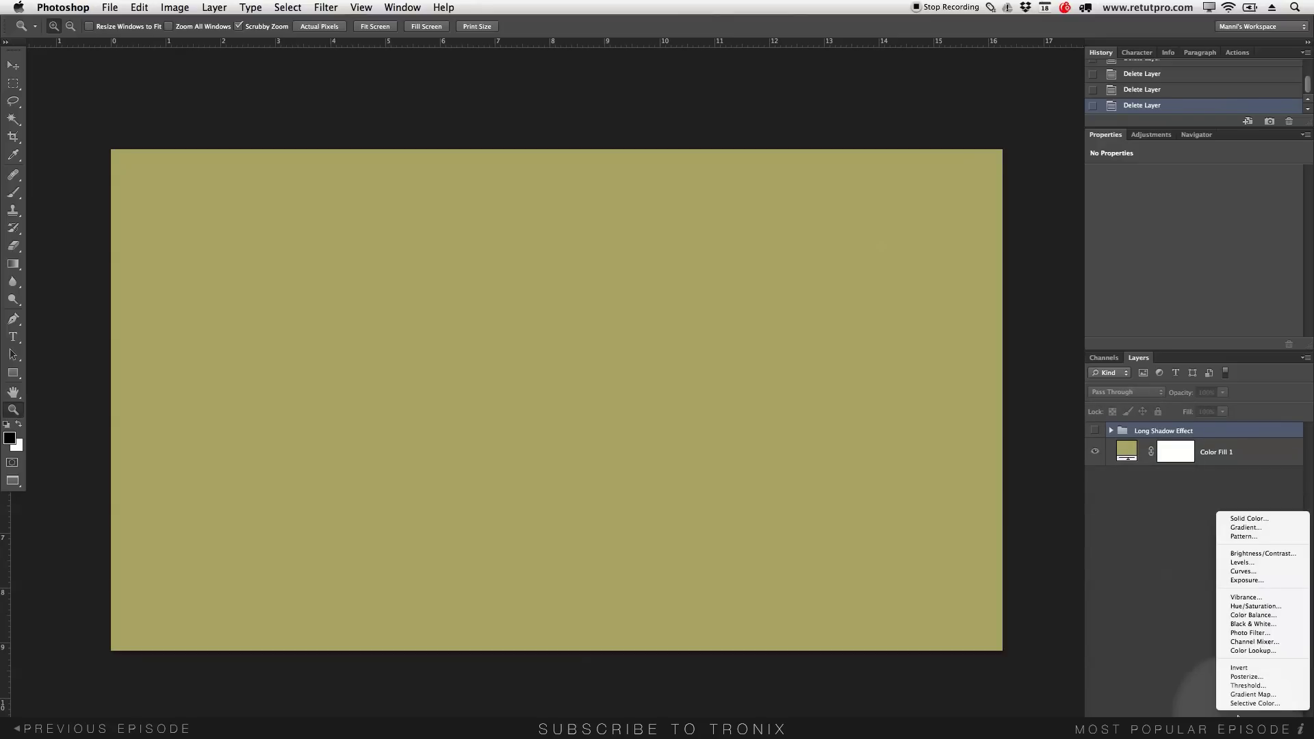
{"action": "left_click", "coordinate": [1242, 519]}
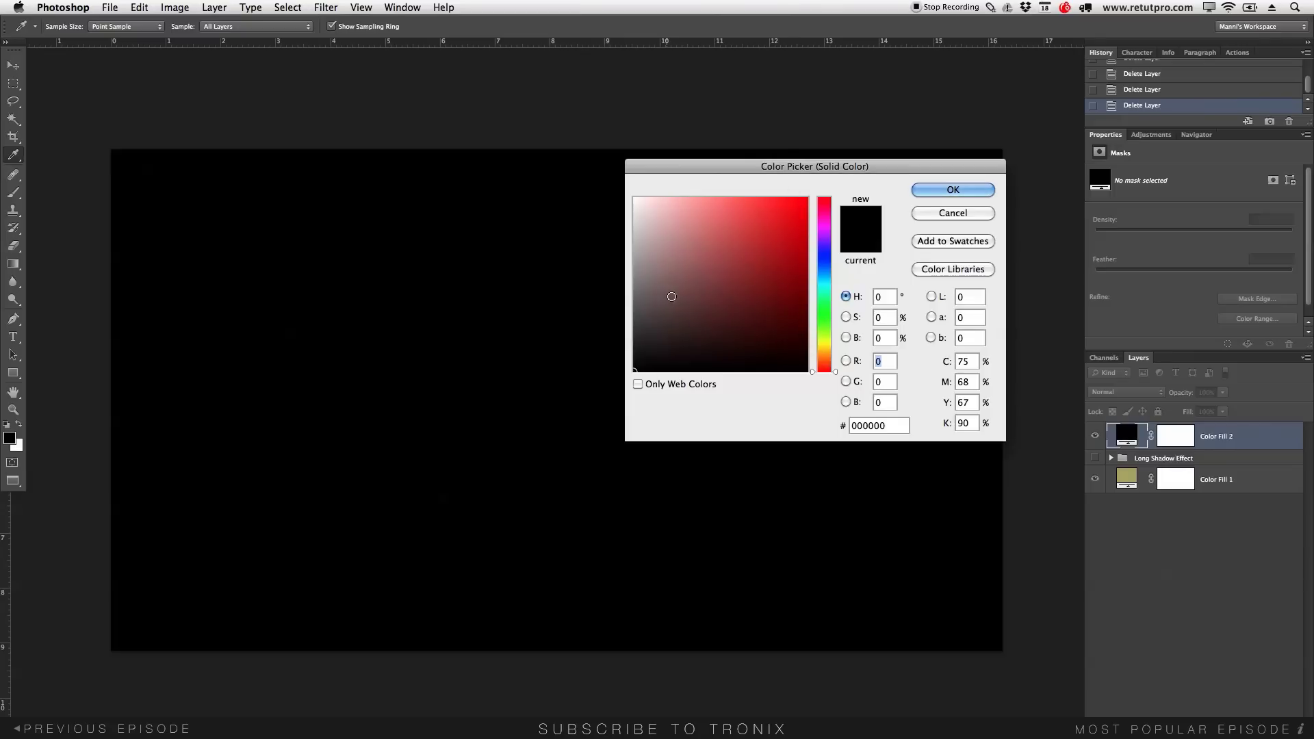
{"action": "left_click_drag", "start_coordinate": [826, 350], "coordinate": [825, 340]}
{"action": "left_click_drag", "start_coordinate": [690, 254], "coordinate": [685, 257]}
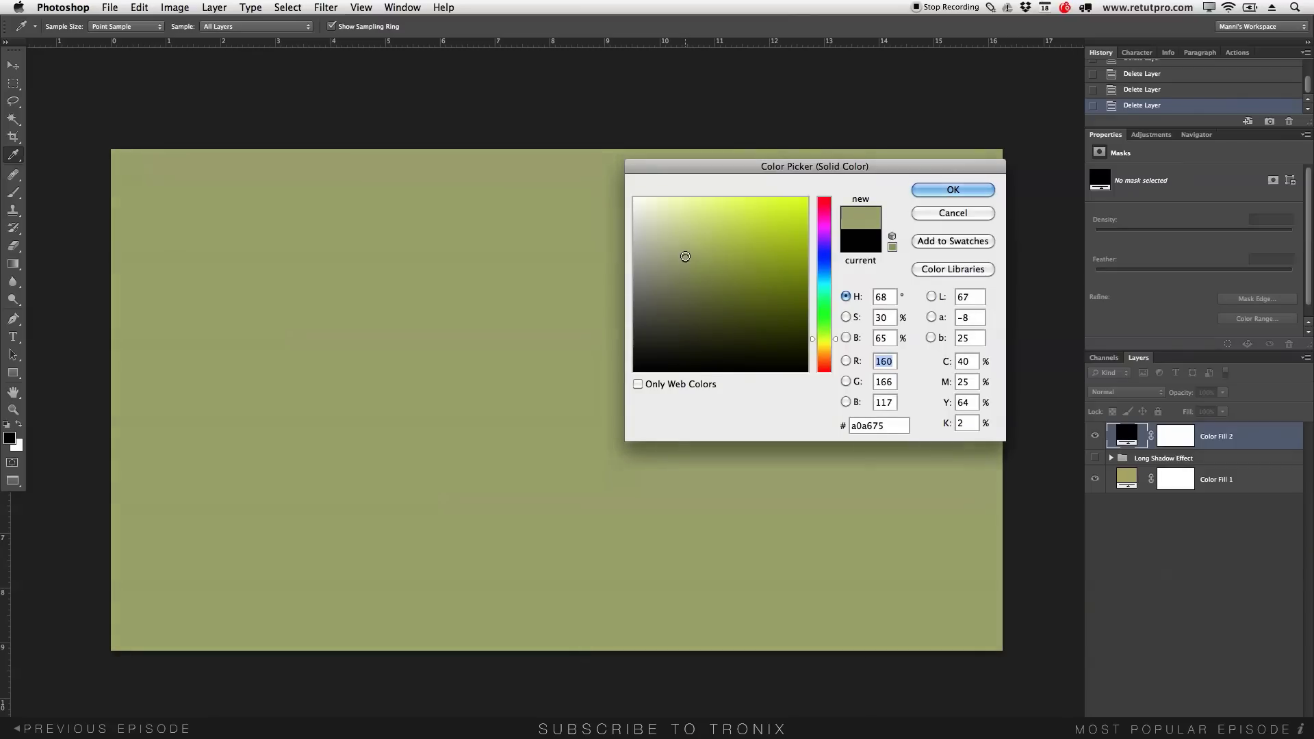
{"action": "left_click", "coordinate": [989, 190]}
{"action": "key", "text": "z"}
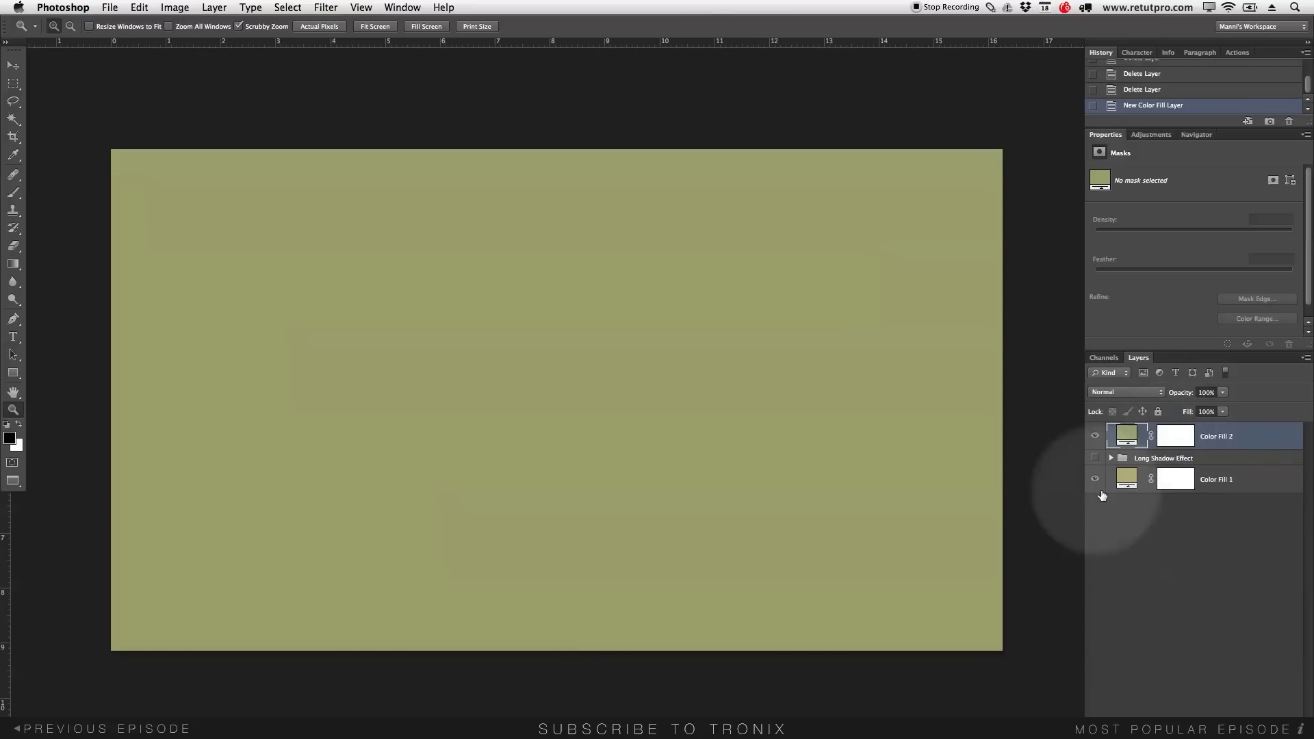
Recheck Color Fill 2's colour unchanged, then place the YouTube logo image onto the canvas
{"action": "double_click", "coordinate": [1127, 436]}
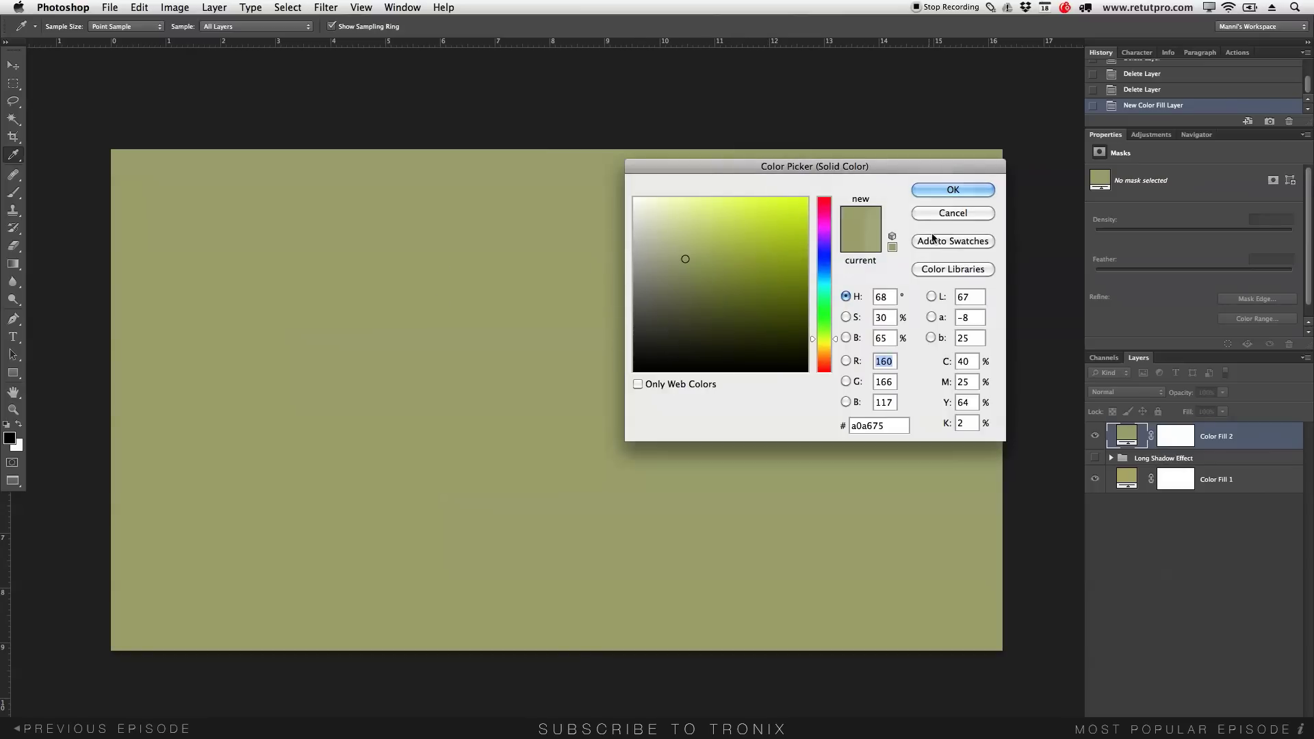
{"action": "left_click", "coordinate": [946, 194]}
{"action": "key", "text": "z"}
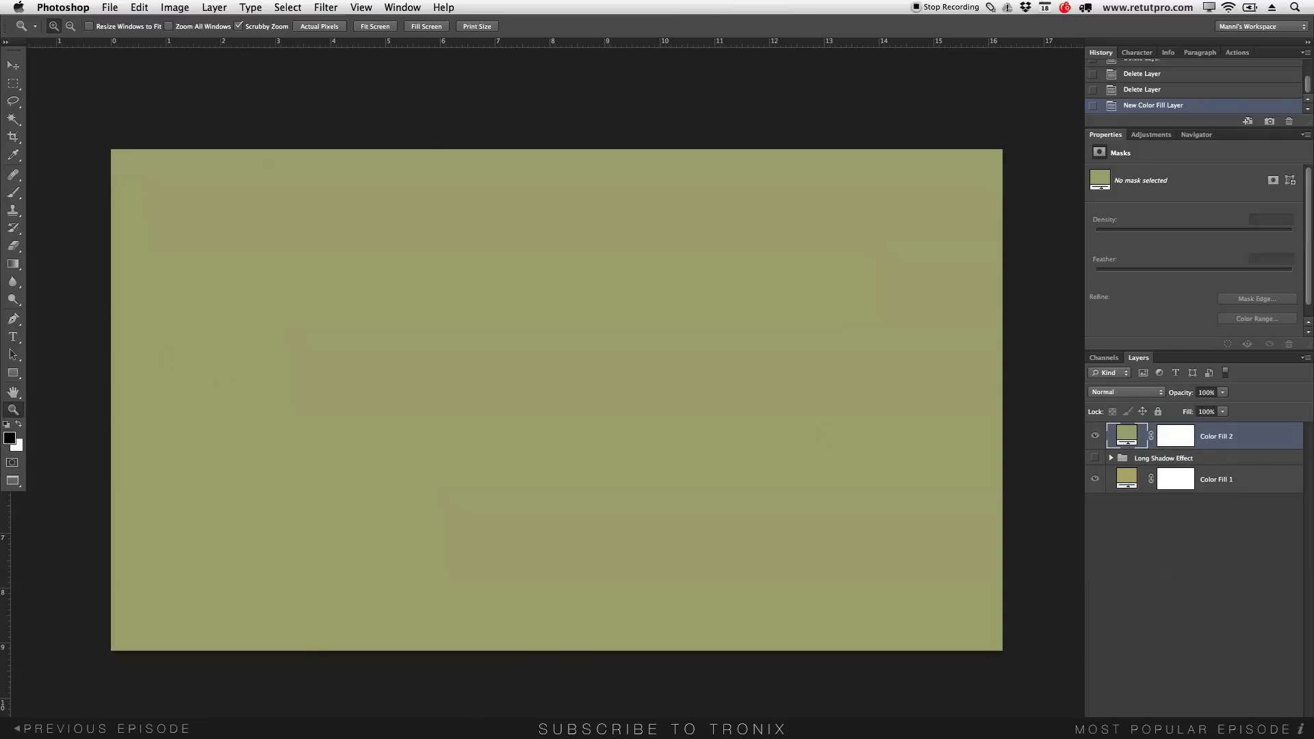
{"action": "left_click_drag", "start_coordinate": [599, 411], "coordinate": [587, 373]}
Scale the YouTube logo to 38.43%, move it lower into the canvas centre, and commit
{"action": "left_click_drag", "start_coordinate": [842, 346], "coordinate": [674, 353]}
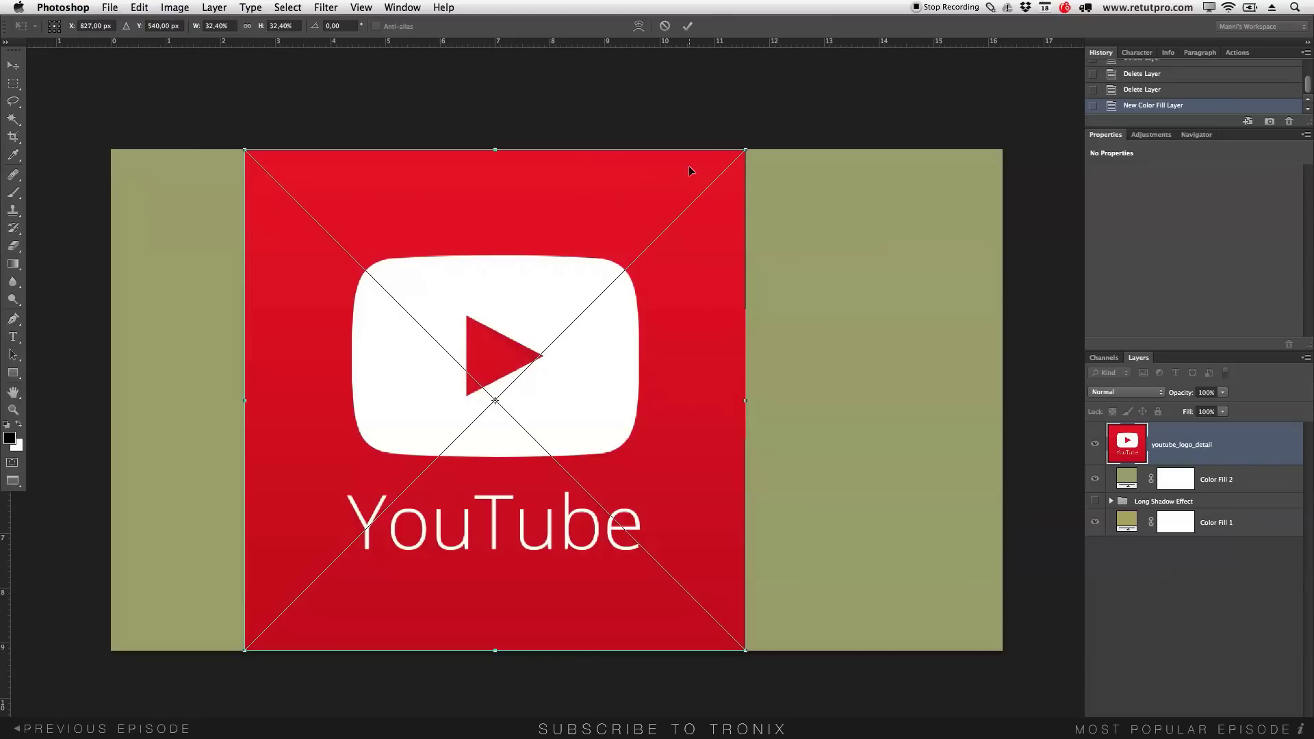
{"action": "left_click", "coordinate": [729, 161]}
{"action": "left_click", "coordinate": [627, 514]}
{"action": "left_click", "coordinate": [771, 119]}
{"action": "left_click", "coordinate": [744, 149]}
{"action": "left_click_drag", "start_coordinate": [747, 147], "coordinate": [839, 65]}
{"action": "left_click_drag", "start_coordinate": [750, 308], "coordinate": [754, 393]}
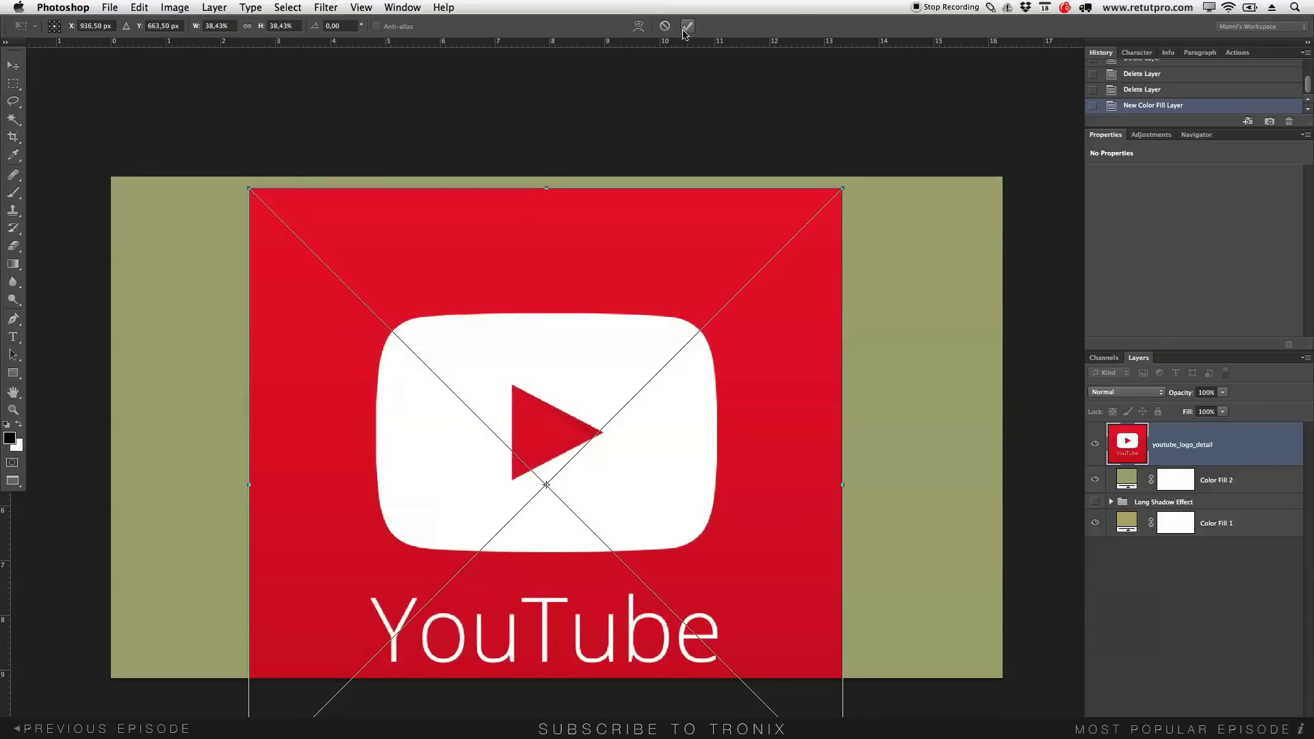
{"action": "left_click", "coordinate": [686, 26]}
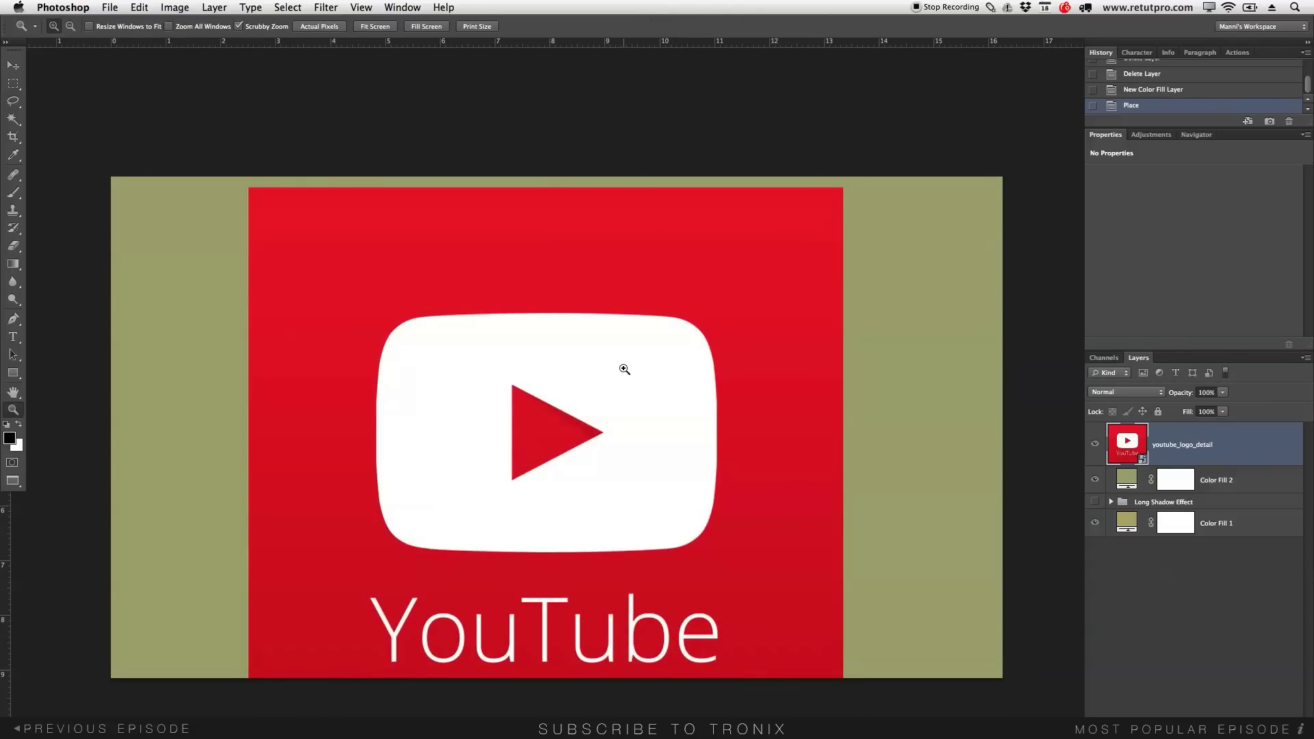
{"action": "scroll", "coordinate": [616, 381], "scroll_direction": "down", "scroll_amount": 3}
Move the YouTube logo lower, comparing against the Long Shadow Effect group, with all layers visible
{"action": "key", "text": "v"}
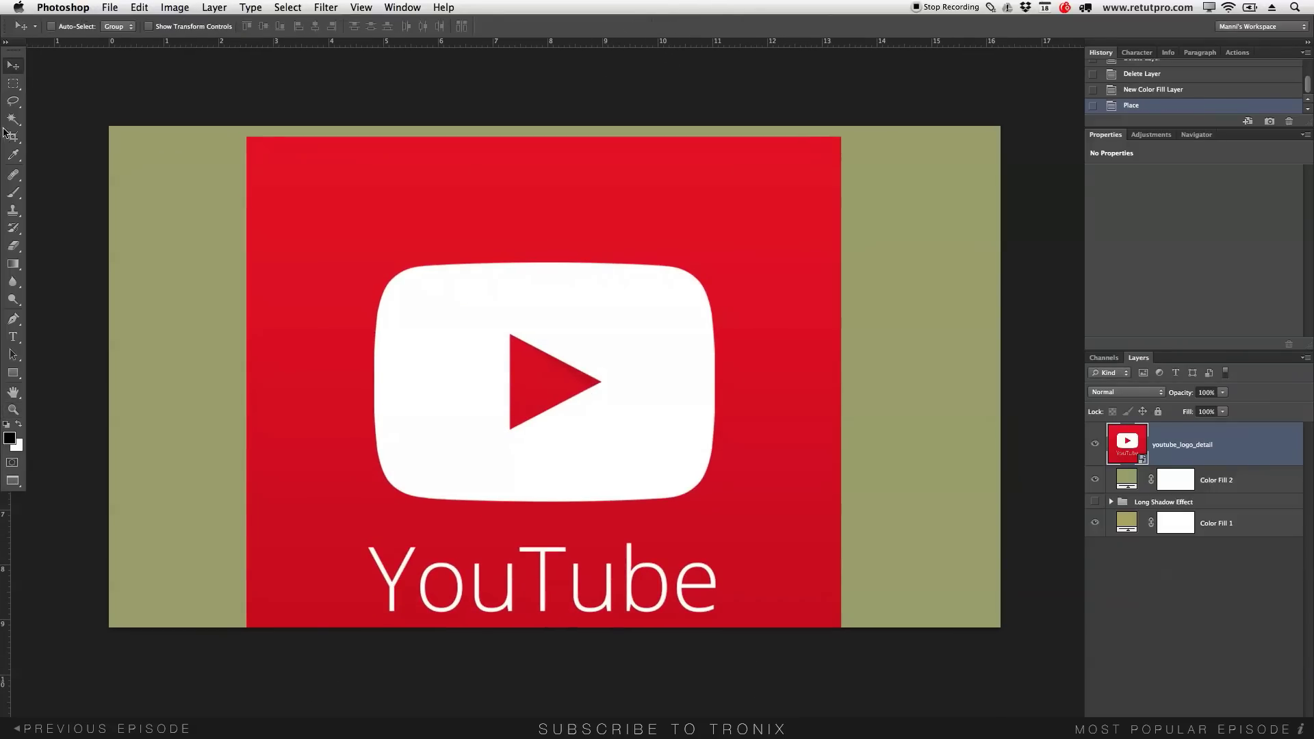
{"action": "left_click_drag", "start_coordinate": [595, 275], "coordinate": [596, 343]}
{"action": "left_click", "coordinate": [843, 203]}
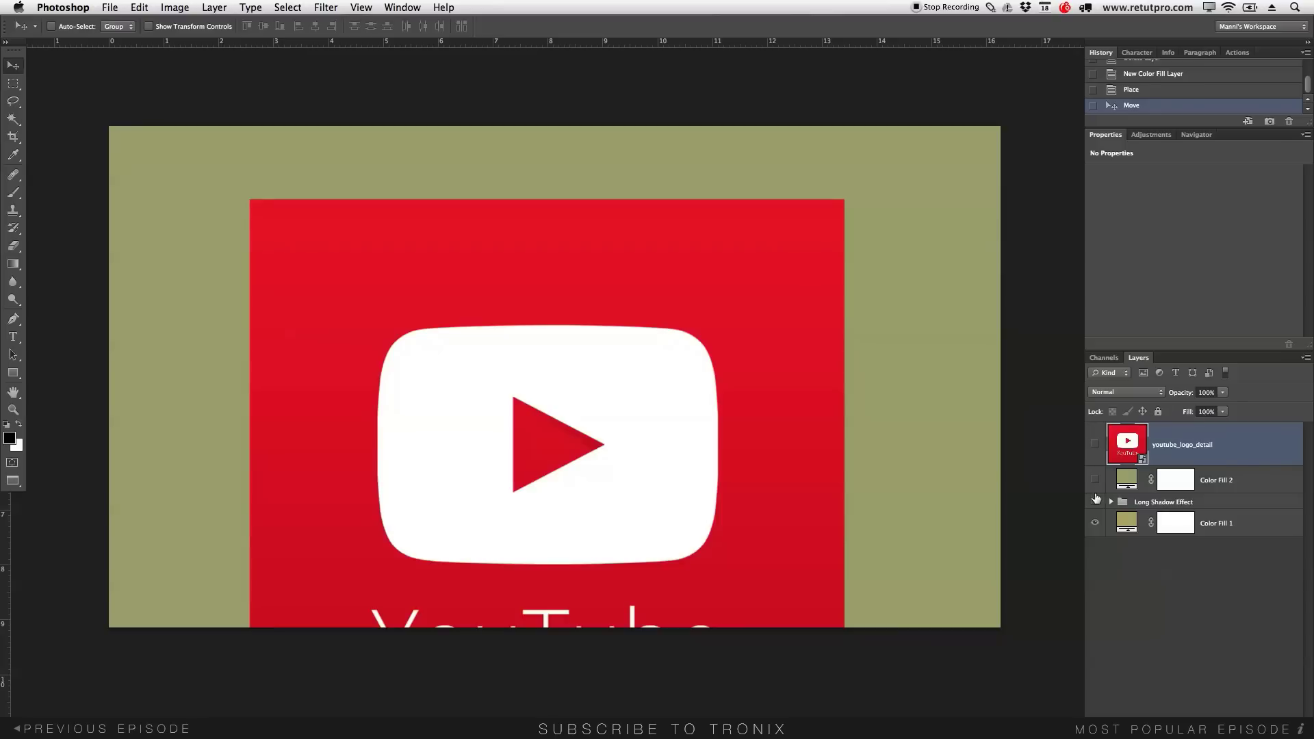
{"action": "left_click", "coordinate": [1095, 502]}
{"action": "left_click", "coordinate": [579, 205]}
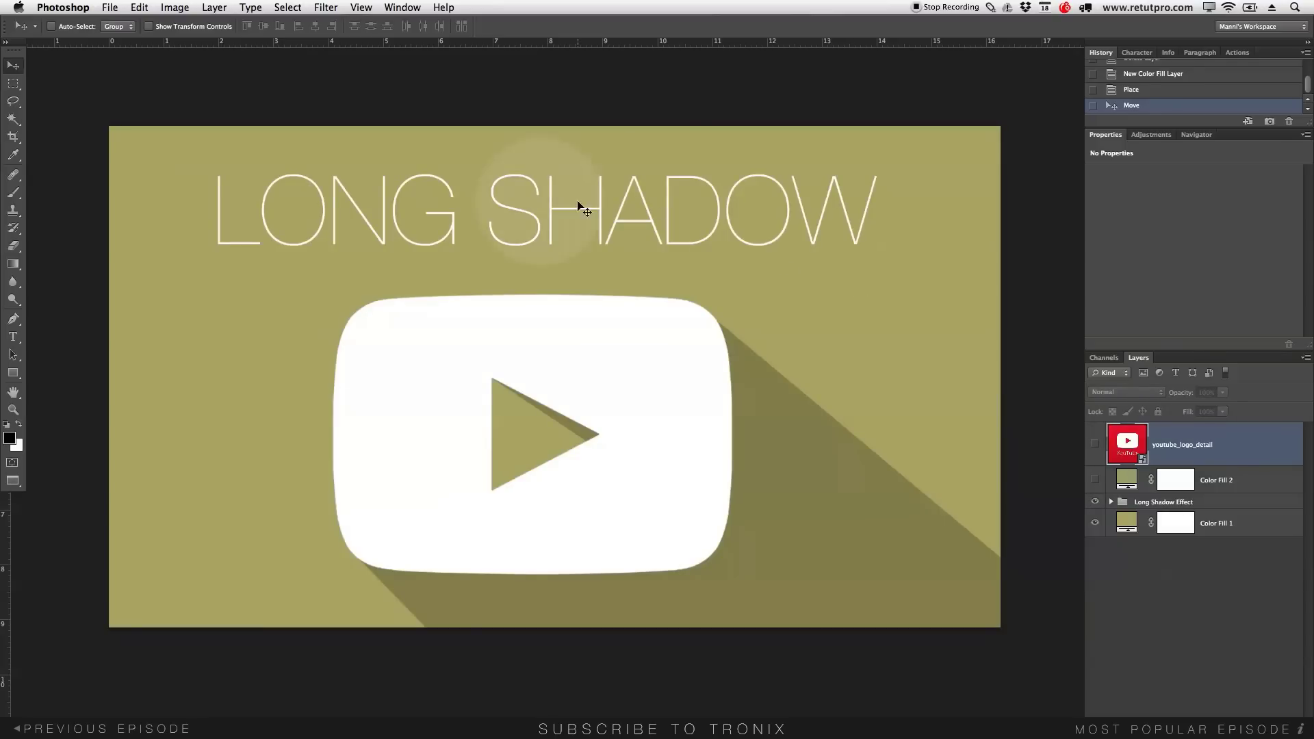
{"action": "left_click", "coordinate": [1095, 440]}
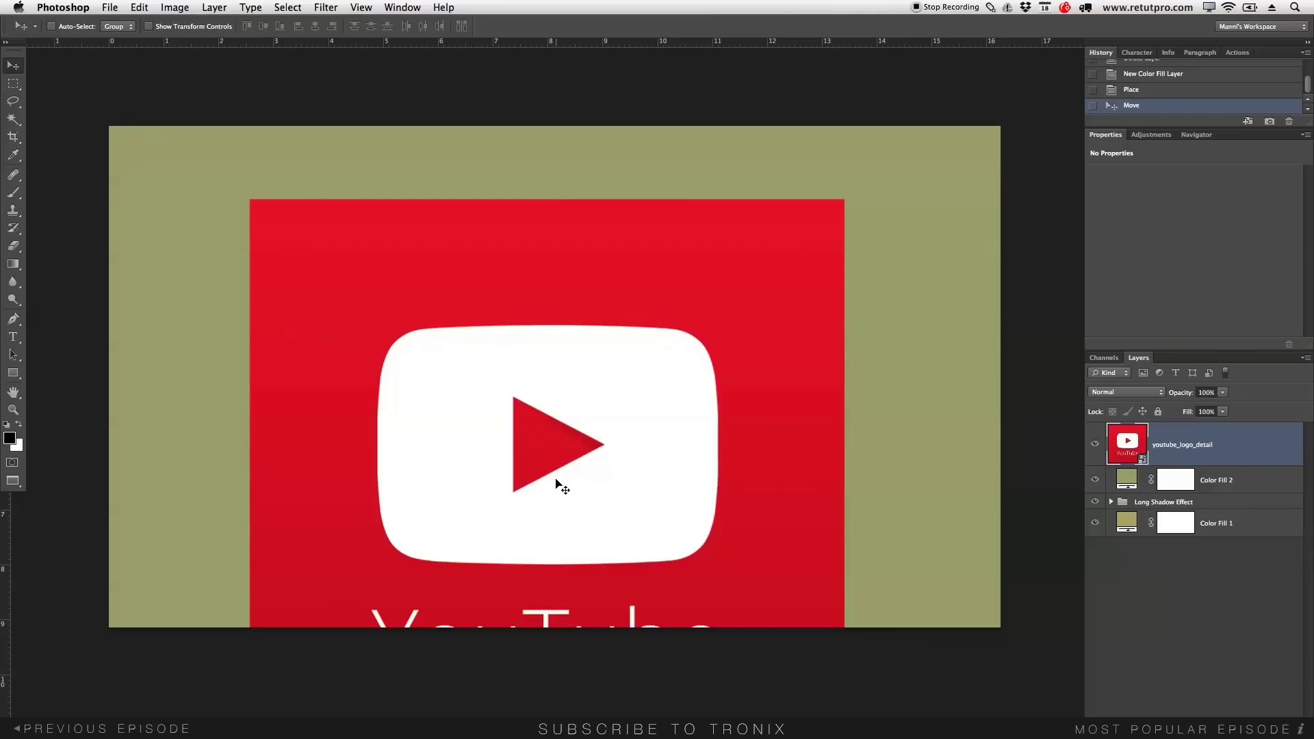
Select the logo's white rounded rectangle by colour and paste it as a new layer
{"action": "left_click", "coordinate": [13, 119]}
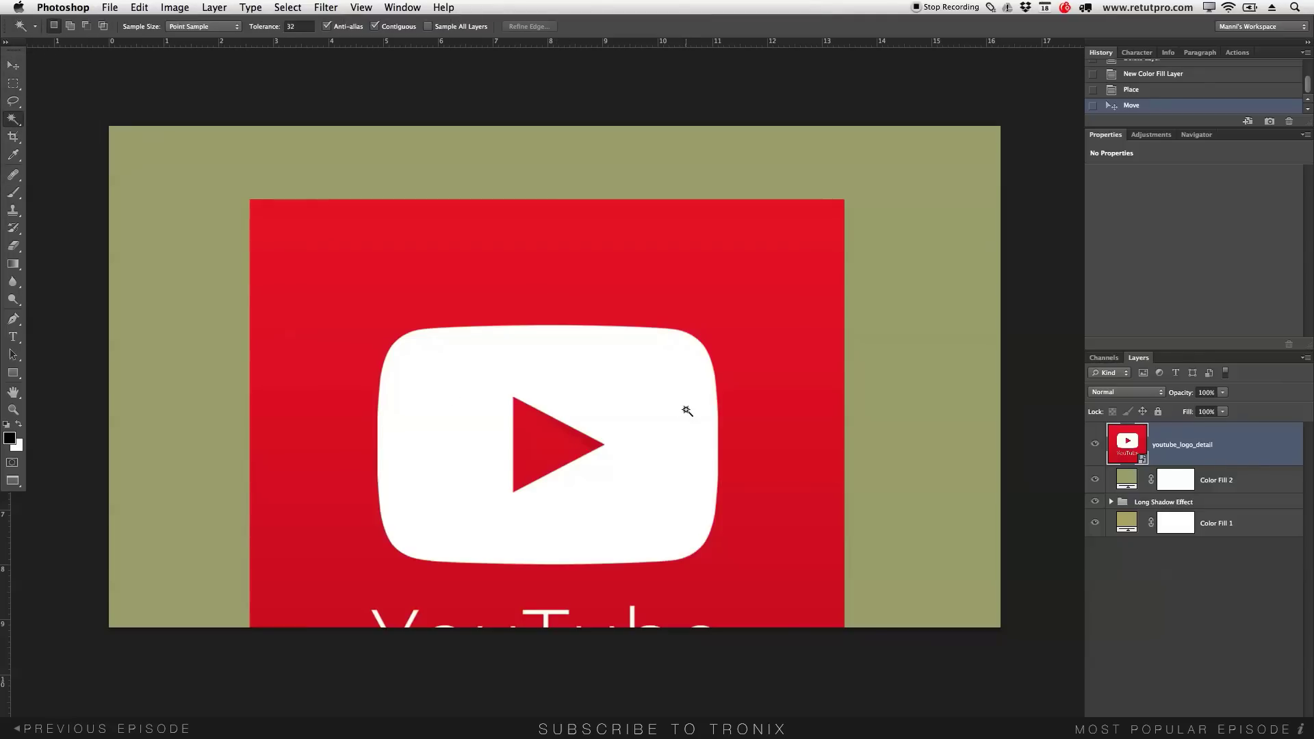
{"action": "left_click", "coordinate": [650, 385]}
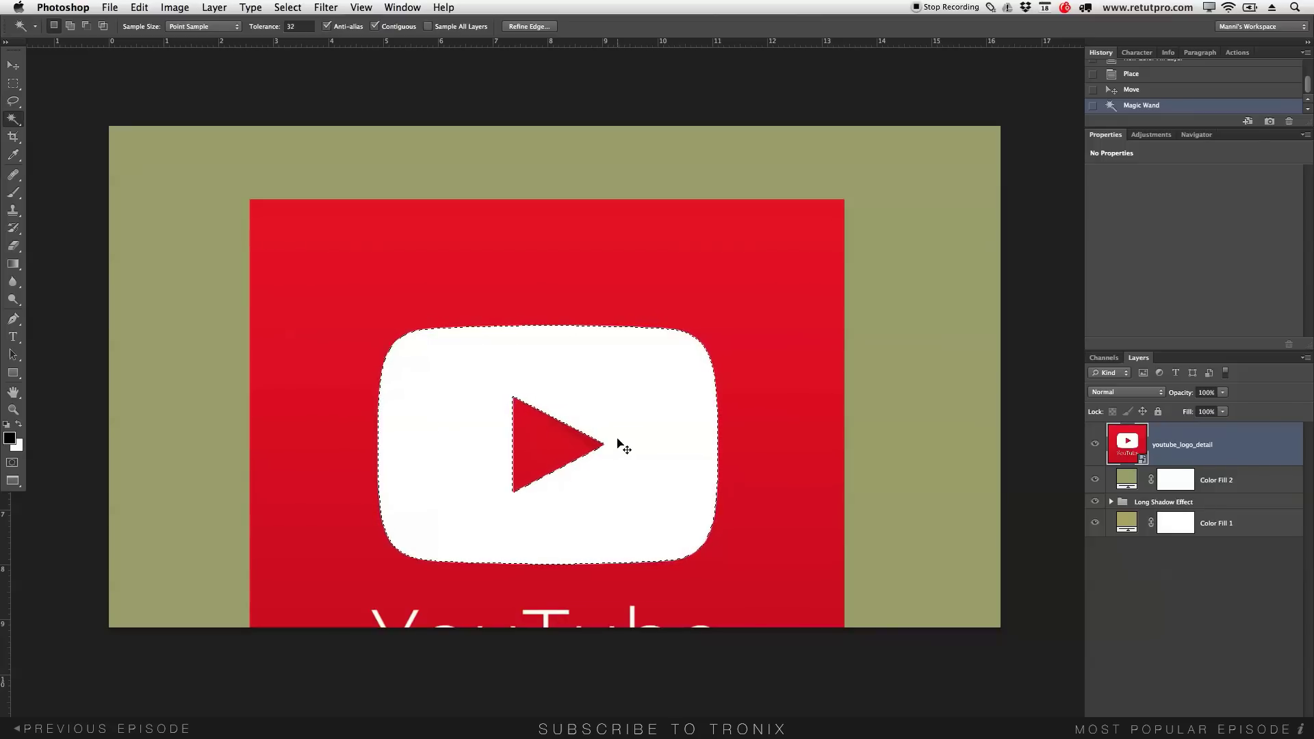
{"action": "key", "text": "super+c"}
{"action": "key", "text": "super+v"}
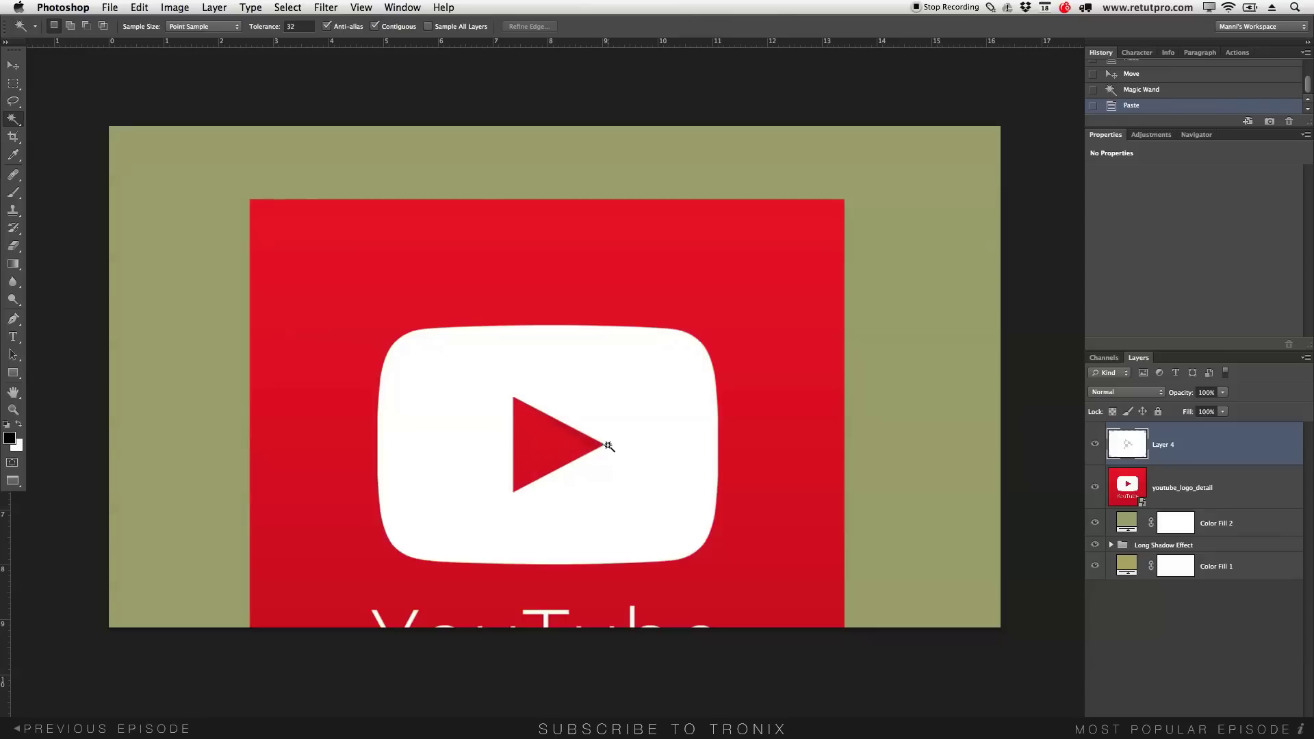
Hide the red youtube_logo_detail layer and reselect Layer 4
{"action": "left_click_drag", "start_coordinate": [1104, 499], "coordinate": [1147, 485]}
{"action": "left_click", "coordinate": [1095, 487]}
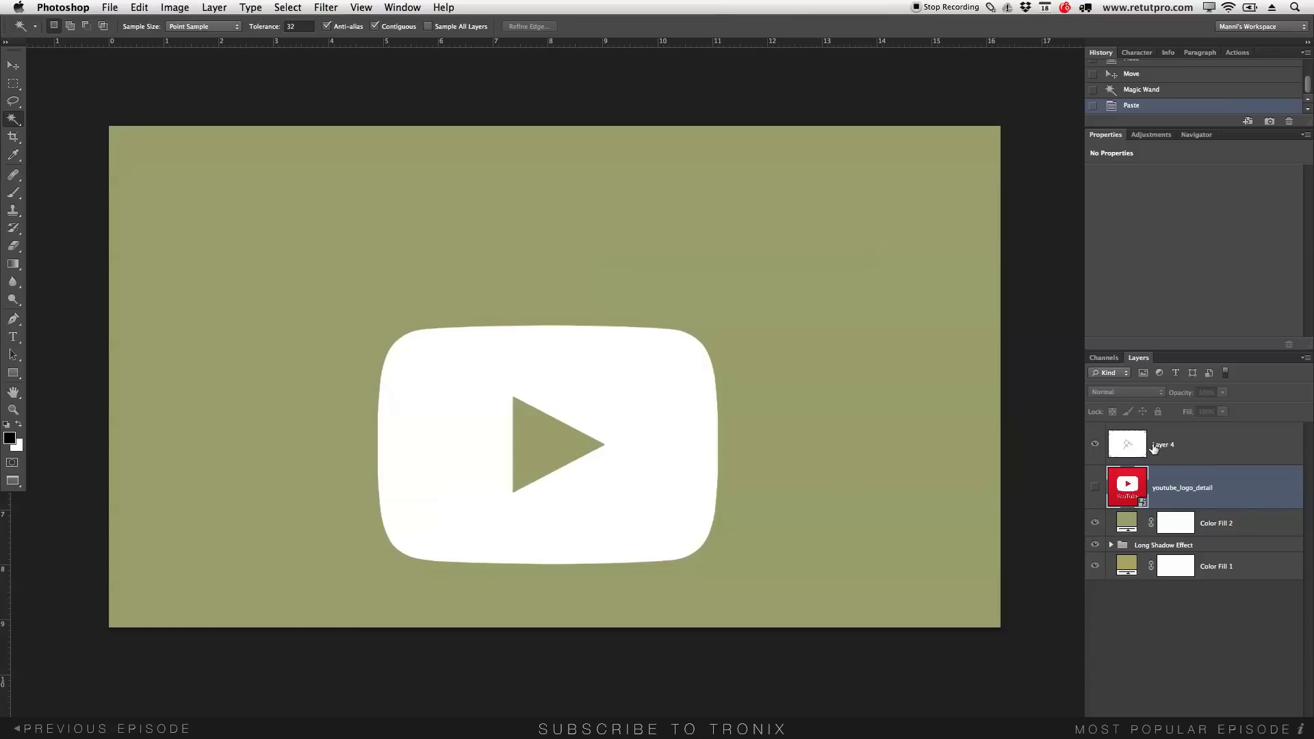
{"action": "left_click", "coordinate": [1190, 452]}
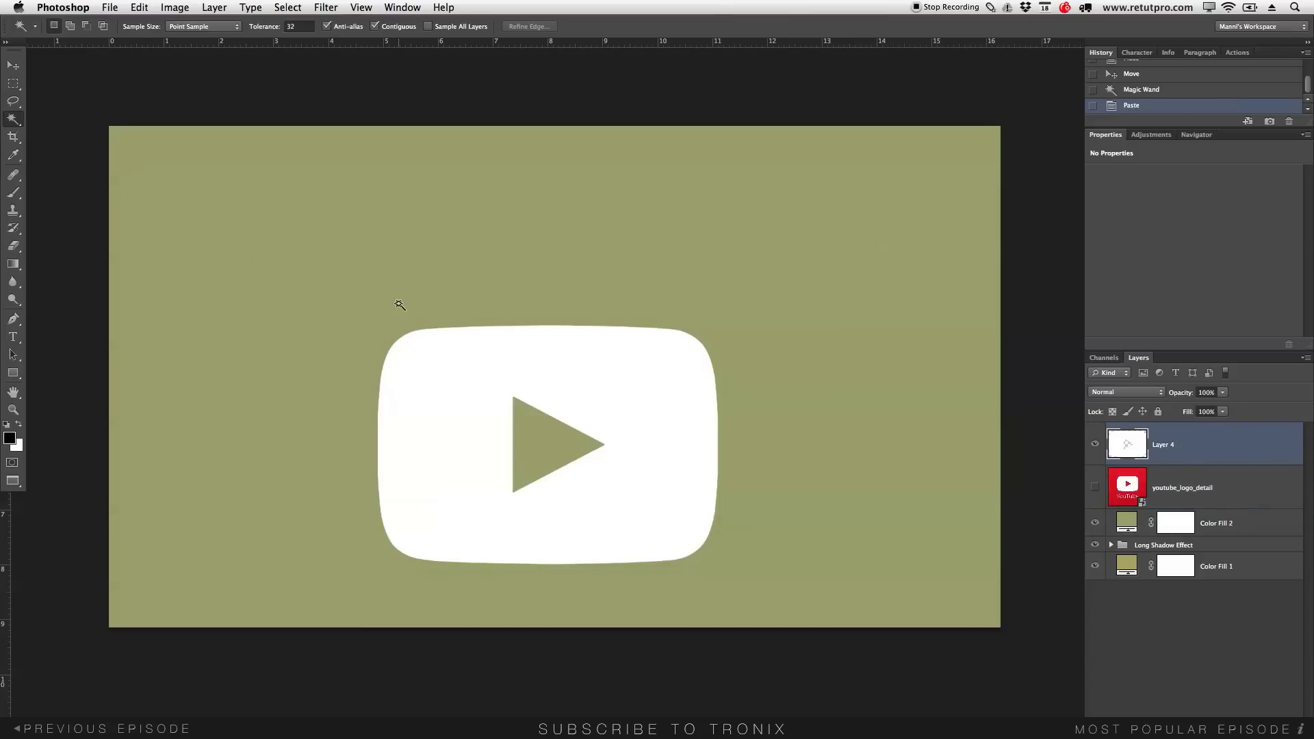
Zoom into the white logo's edges and play triangle, then zoom back out to the whole shape
{"action": "key", "text": "z"}
{"action": "left_click_drag", "start_coordinate": [727, 411], "coordinate": [762, 378]}
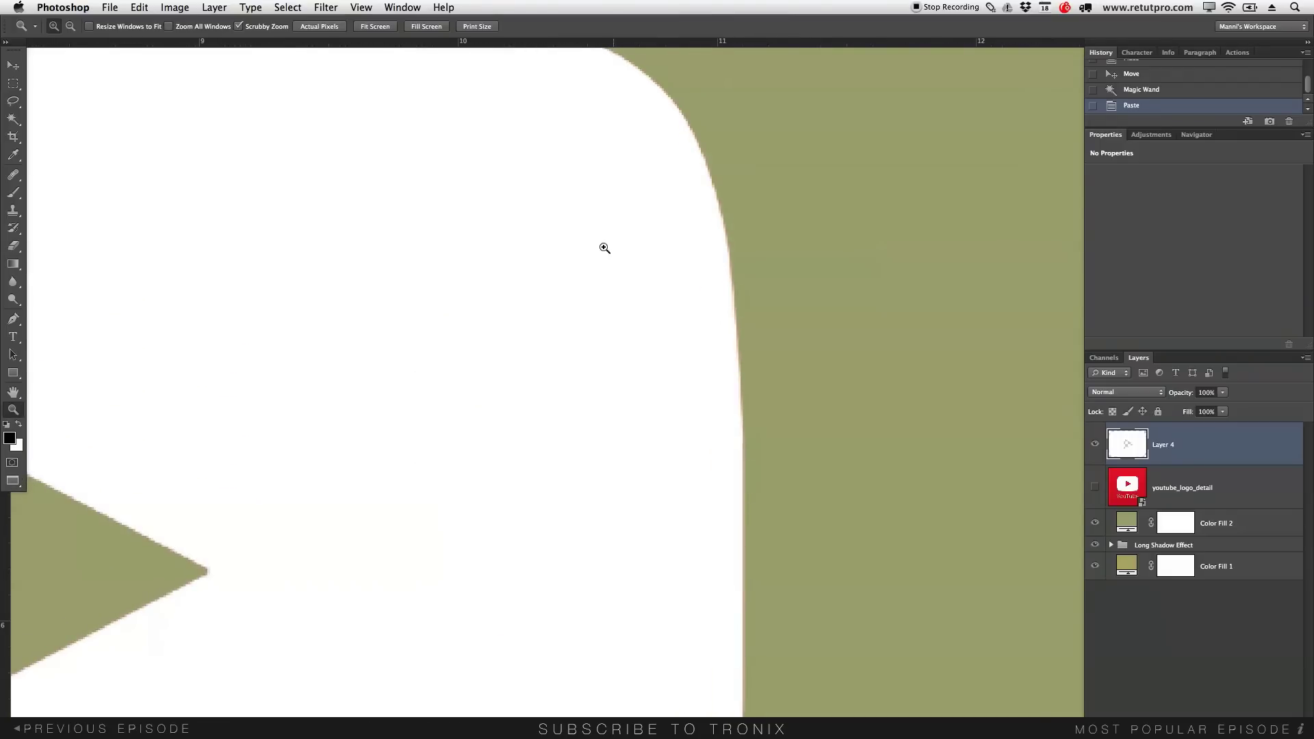
{"action": "left_click_drag", "start_coordinate": [601, 247], "coordinate": [813, 335]}
{"action": "left_click_drag", "start_coordinate": [631, 273], "coordinate": [712, 238]}
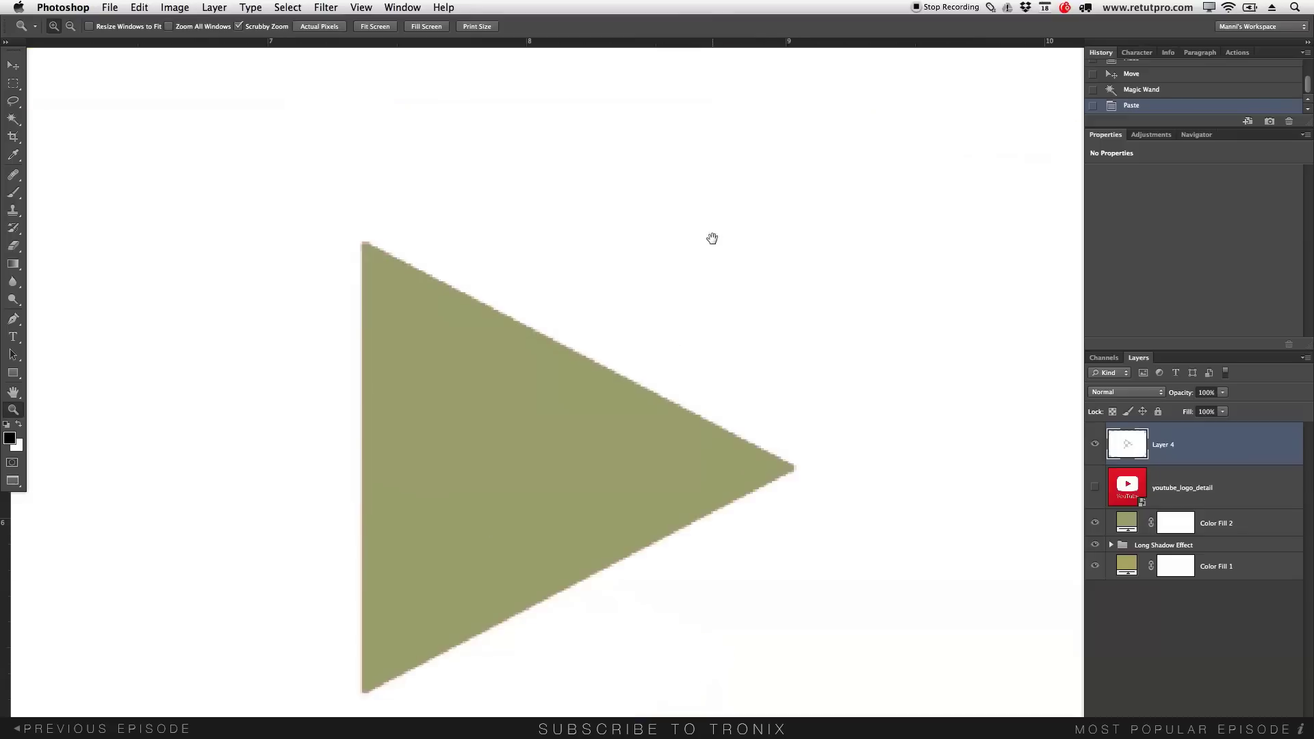
{"action": "left_click_drag", "start_coordinate": [454, 399], "coordinate": [405, 246]}
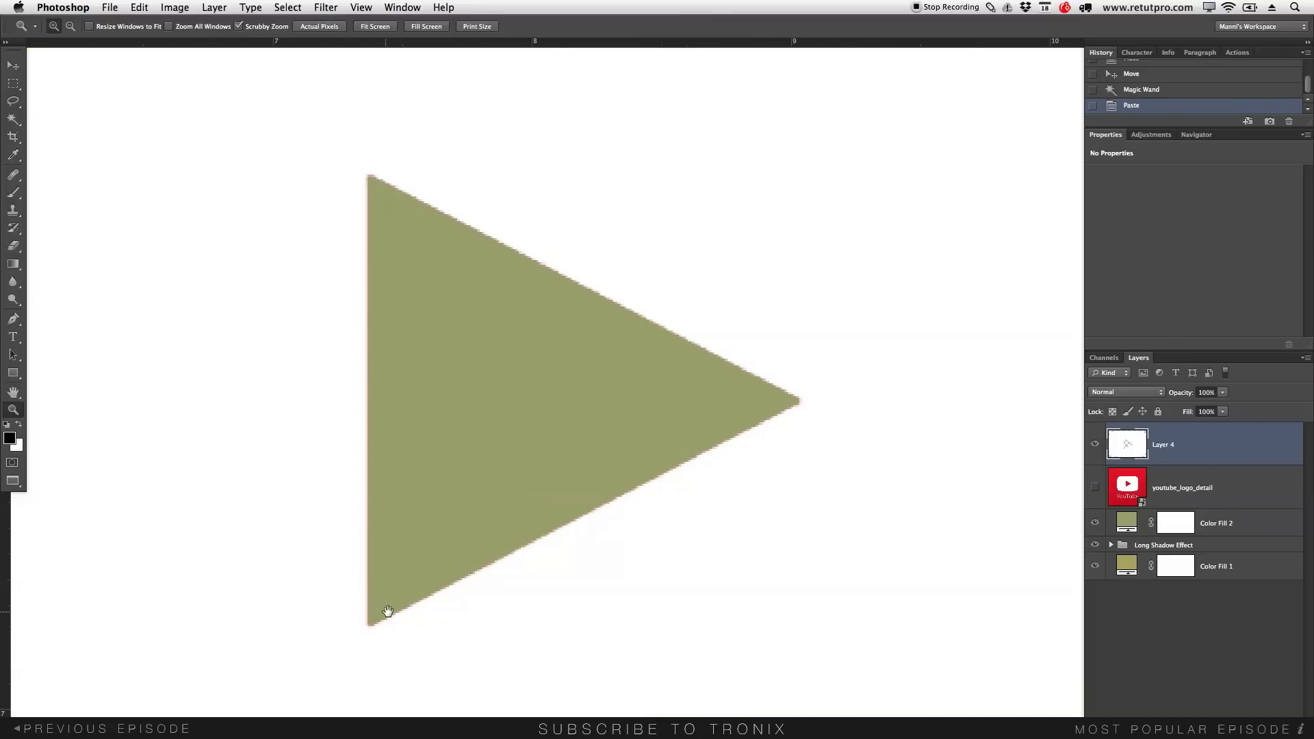
{"action": "left_click_drag", "start_coordinate": [537, 352], "coordinate": [494, 354]}
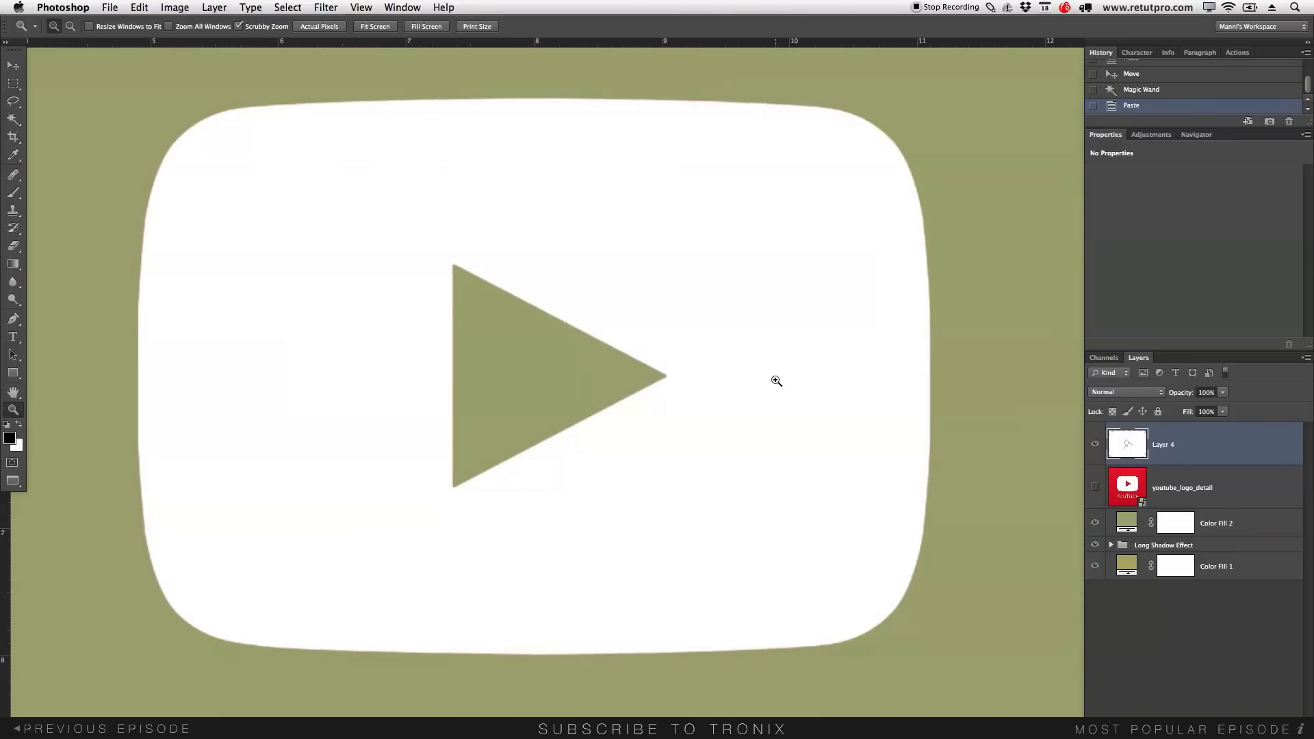
Clip a Hue/Saturation adjustment at -100 saturation to Layer 4 and rename Layer 4 'Youtube Play'
{"action": "left_click", "coordinate": [1152, 135]}
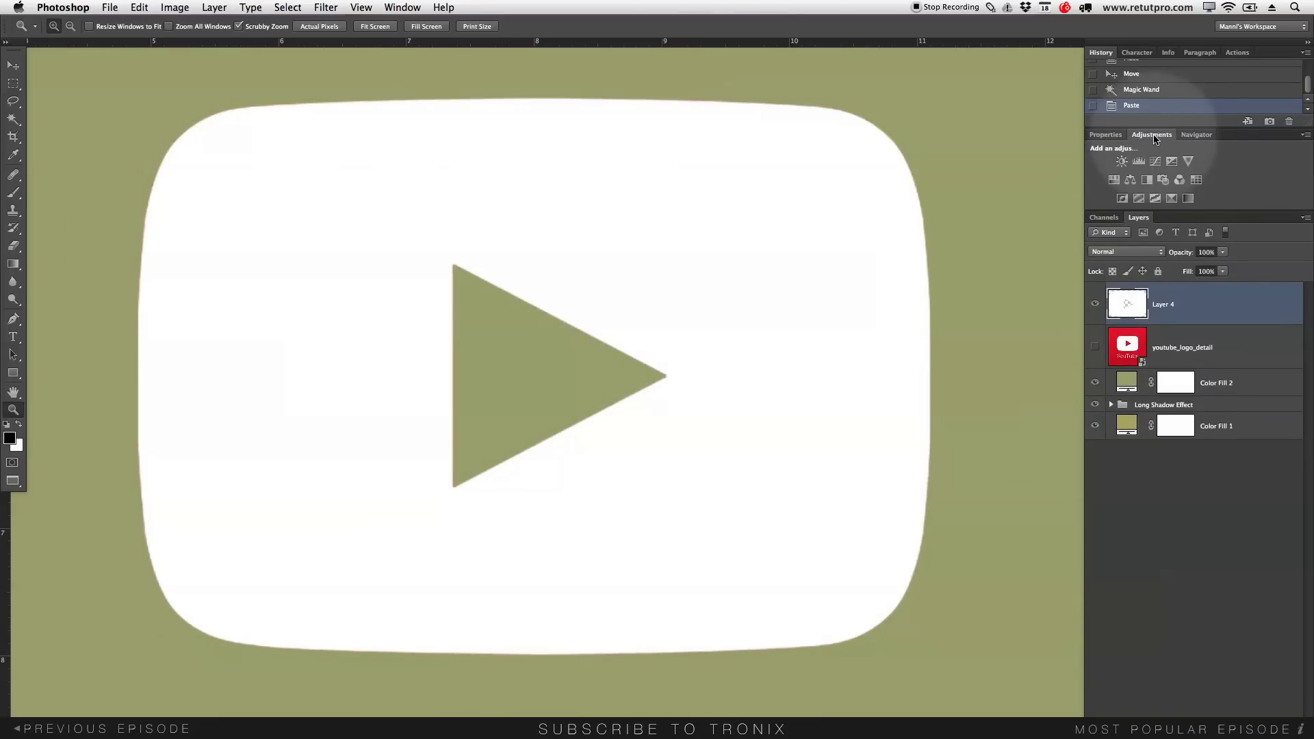
{"action": "left_click", "coordinate": [1114, 181]}
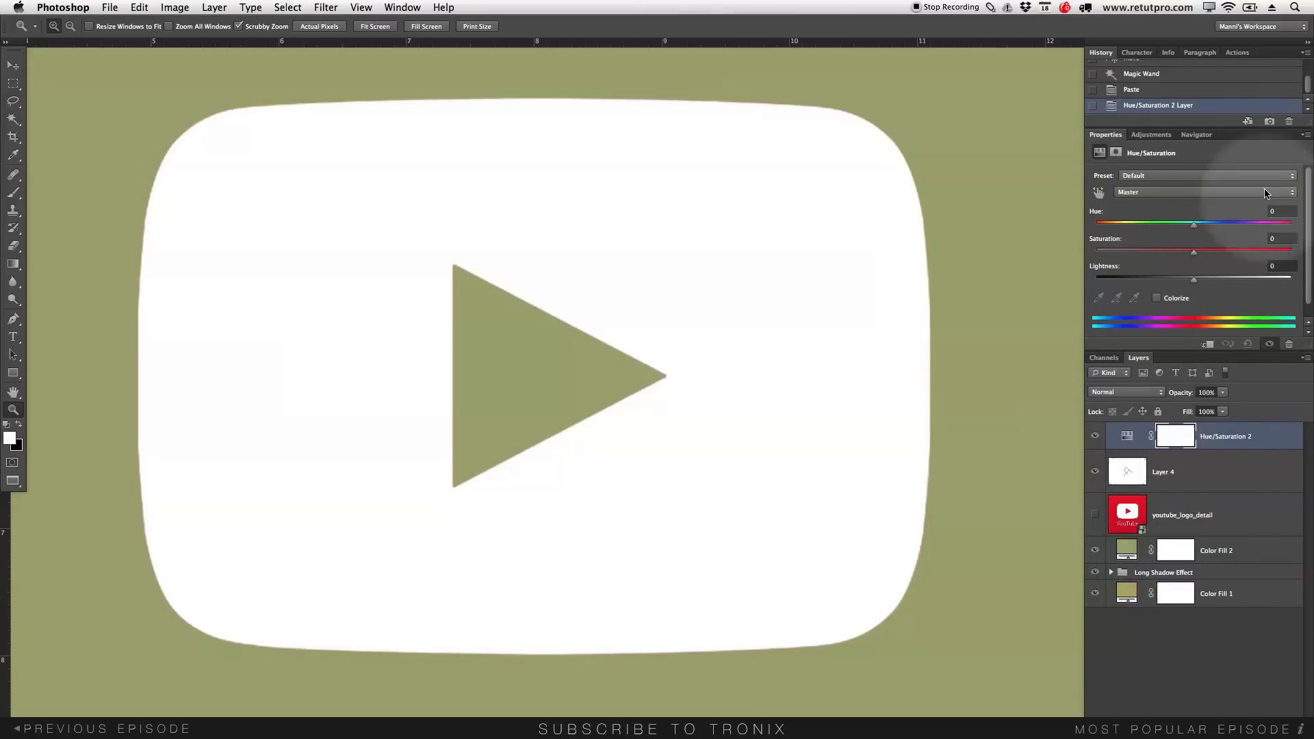
{"action": "left_click_drag", "start_coordinate": [1193, 255], "coordinate": [1093, 254]}
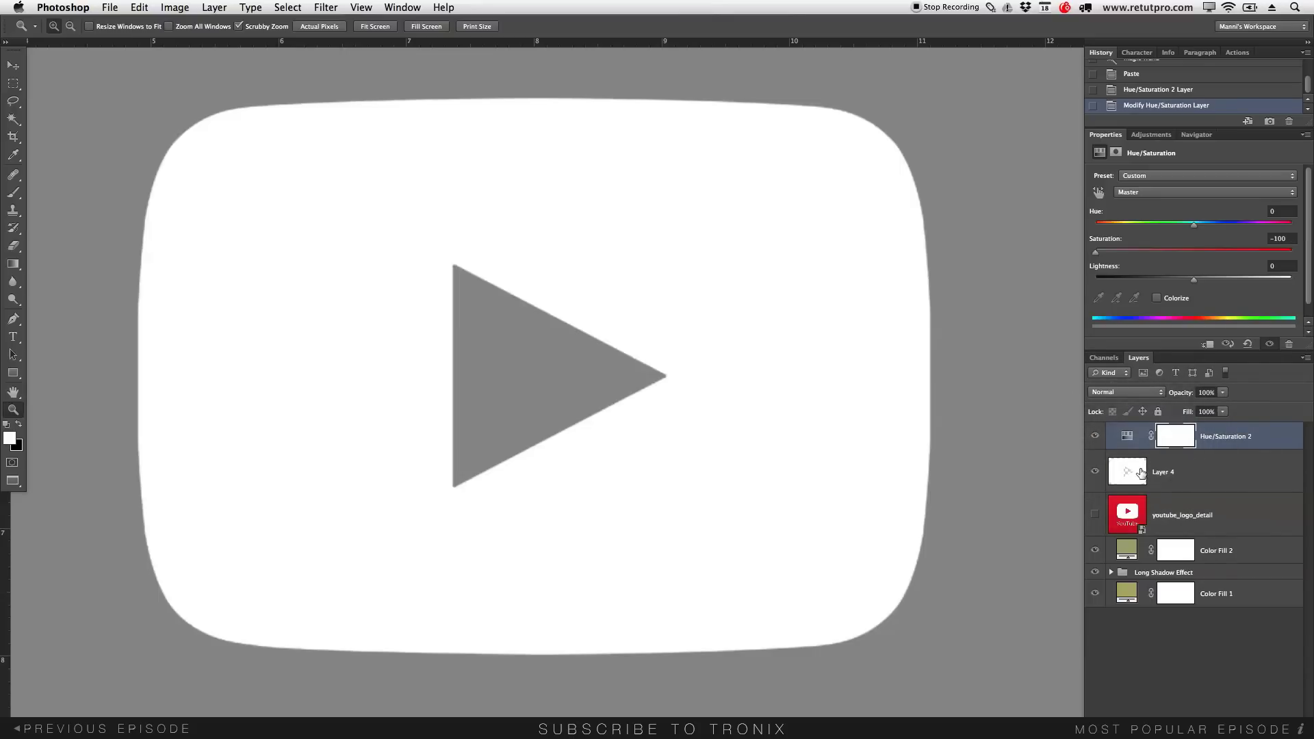
{"action": "key", "text": "alt"}
{"action": "left_click", "coordinate": [1139, 449], "text": "alt"}
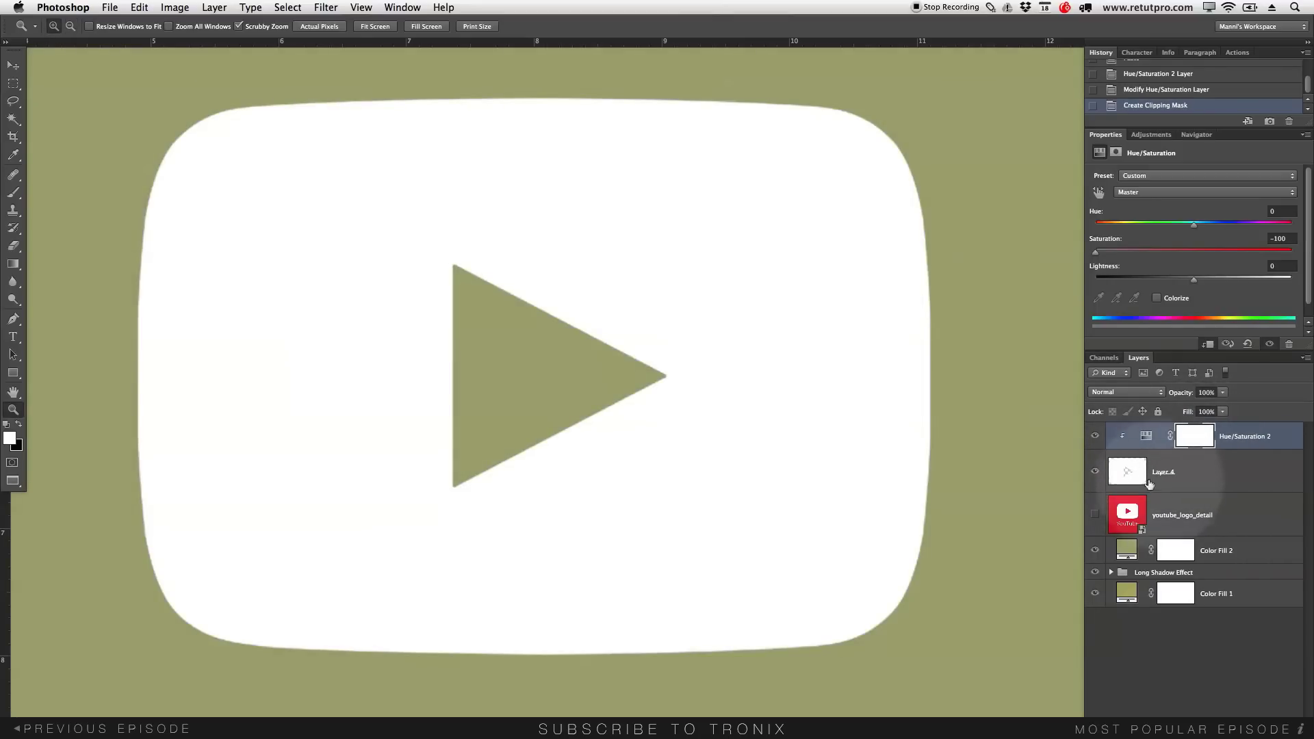
{"action": "double_click", "coordinate": [1157, 471]}
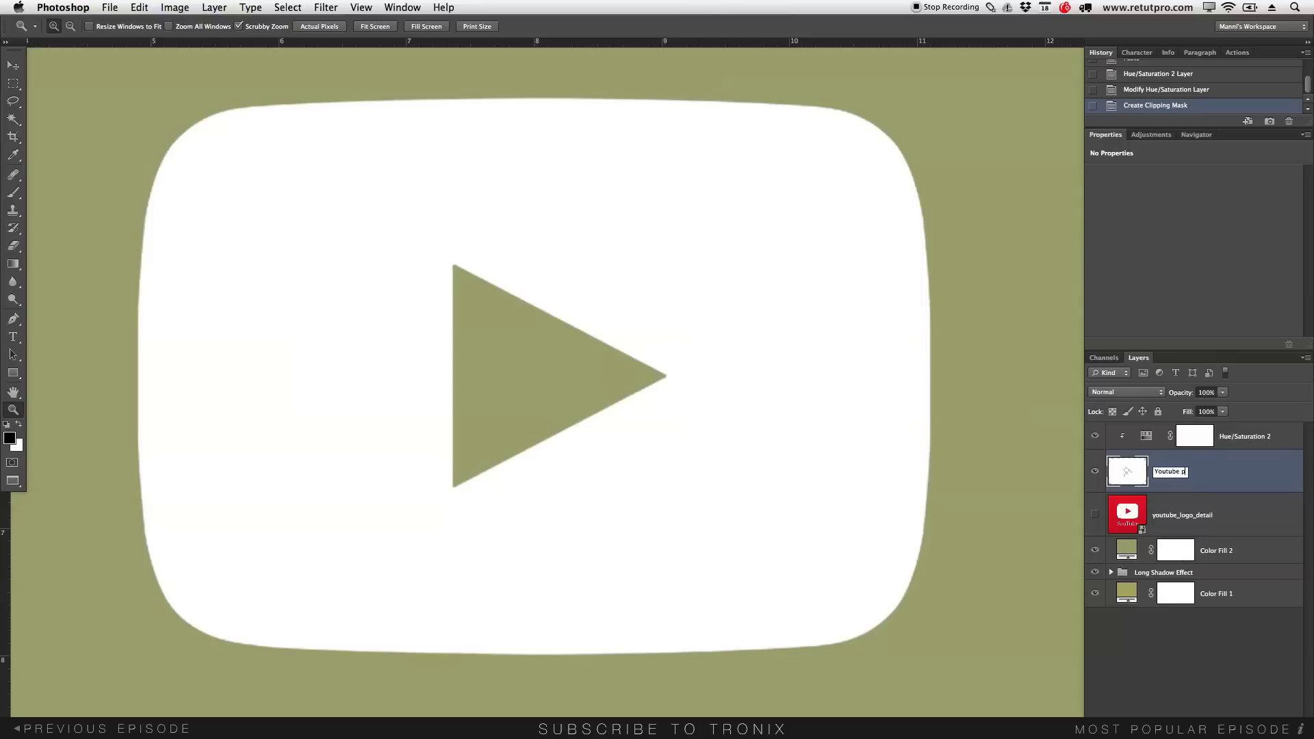
{"action": "key", "text": "Return"}
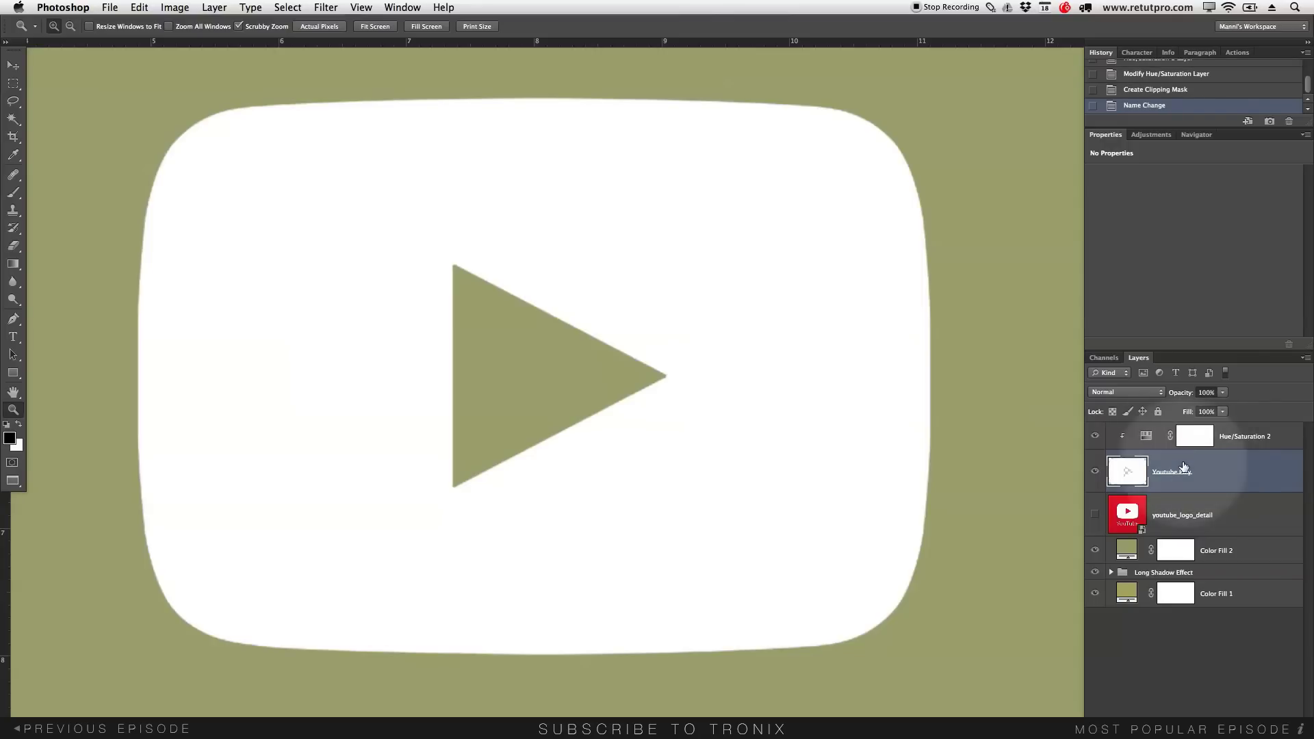
Merge Youtube Play with Hue/Saturation 2 into one layer and toggle its visibility to check
{"action": "left_click", "coordinate": [1248, 445], "text": "shift"}
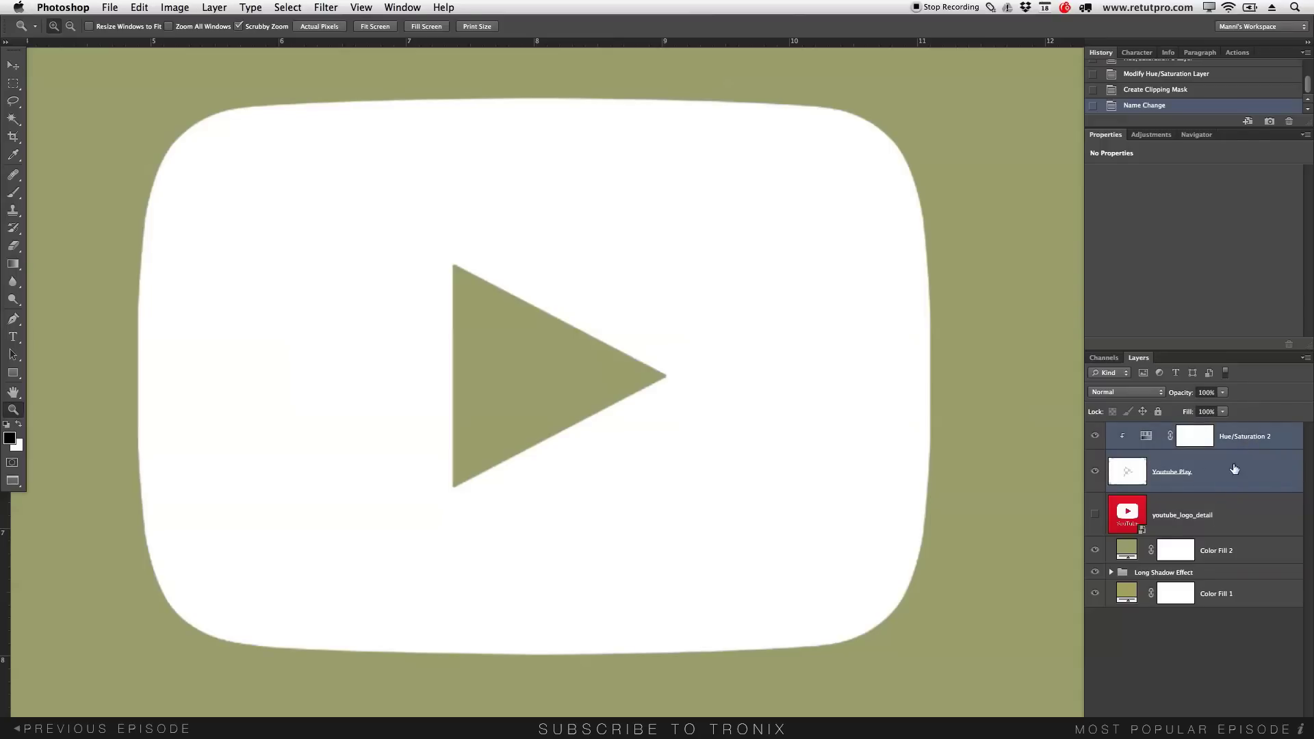
{"action": "right_click", "coordinate": [1231, 440]}
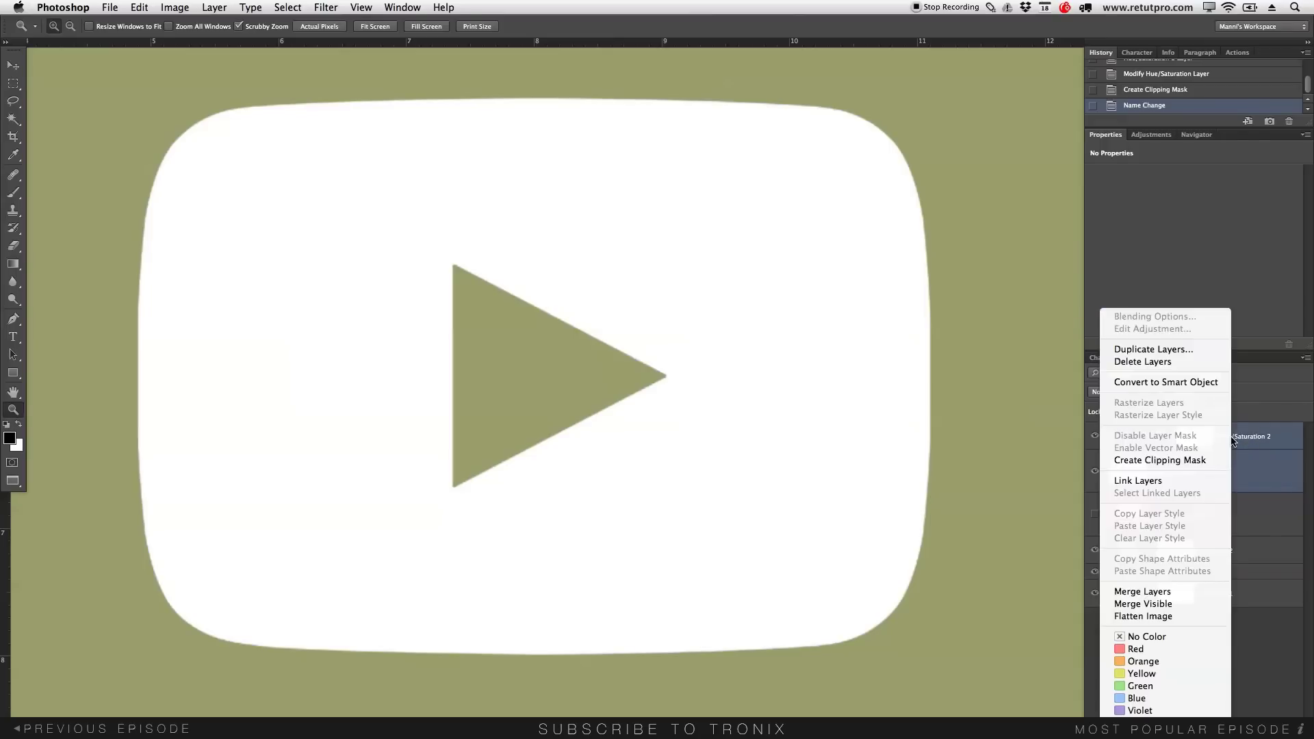
{"action": "left_click", "coordinate": [1172, 591]}
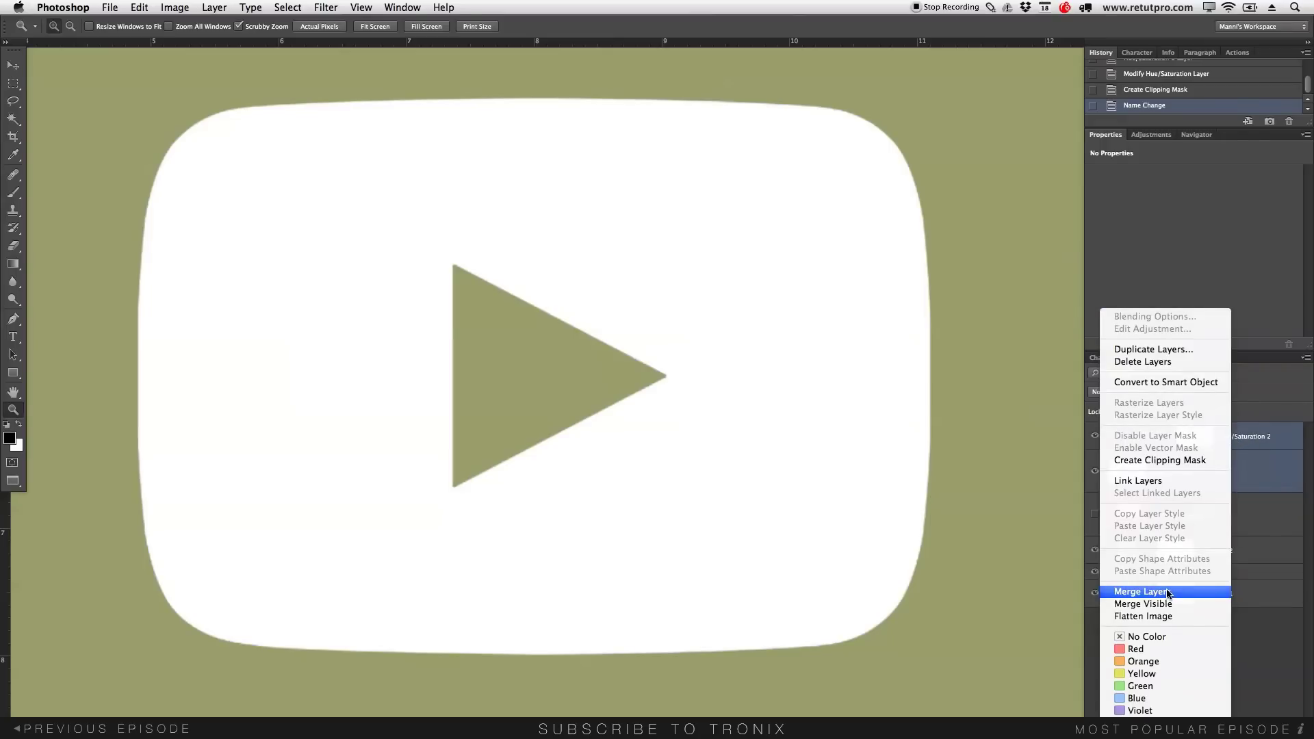
{"action": "left_click", "coordinate": [1097, 445]}
{"action": "left_click", "coordinate": [1098, 446]}
{"action": "scroll", "coordinate": [750, 358], "scroll_direction": "down", "scroll_amount": 5}
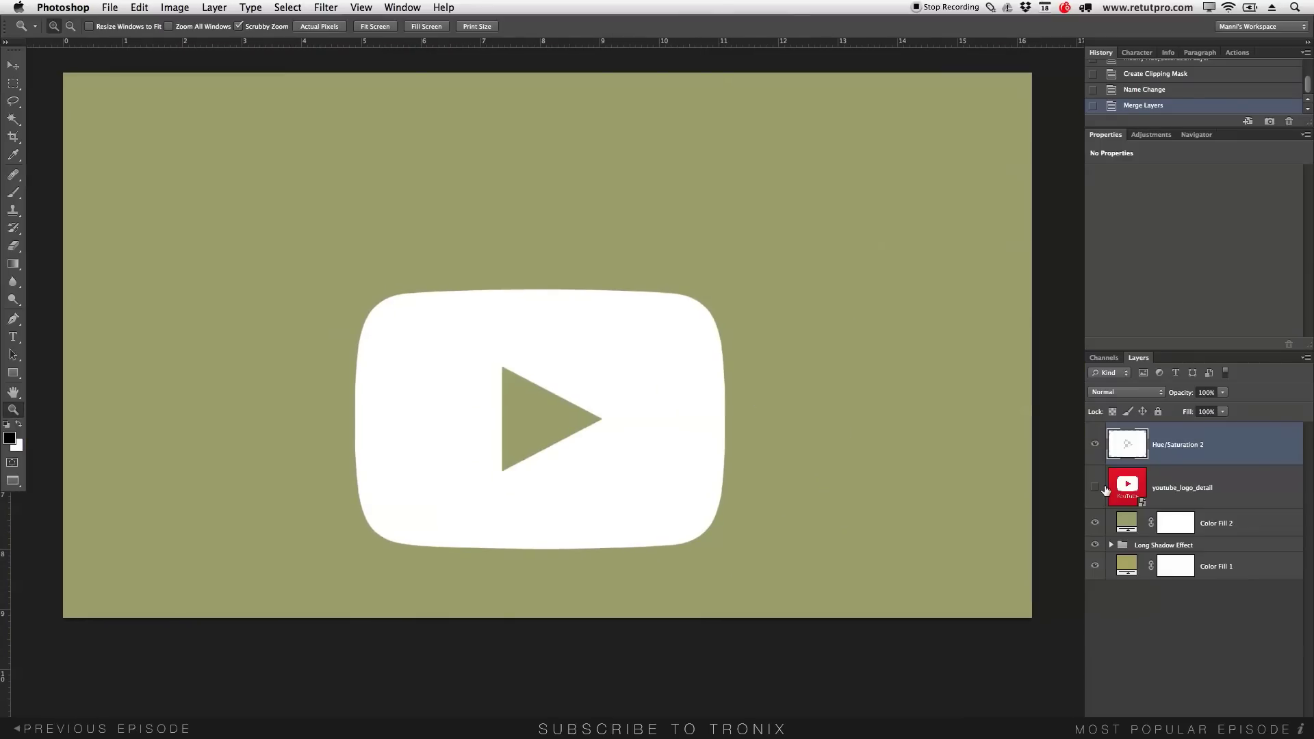
Show youtube_logo_detail again and zoom into its red play triangle with the Pen tool active
{"action": "left_click", "coordinate": [1109, 489]}
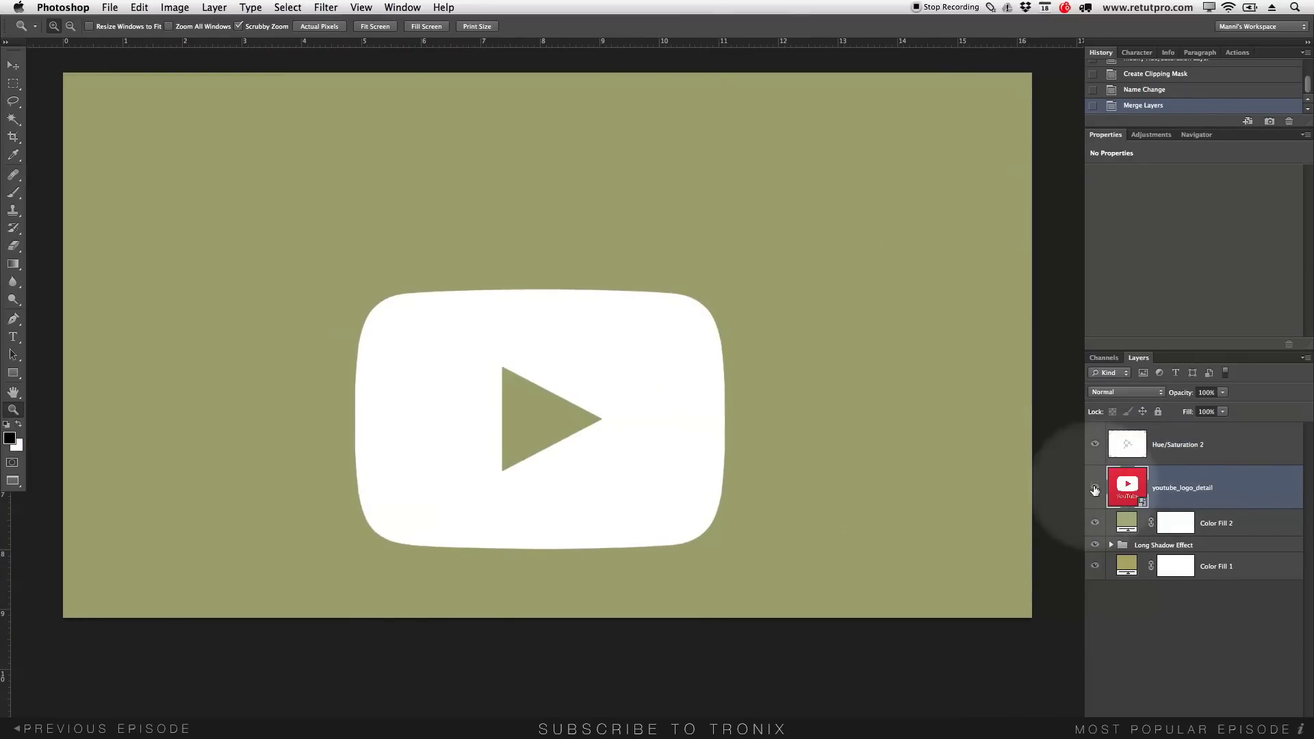
{"action": "left_click", "coordinate": [1096, 488]}
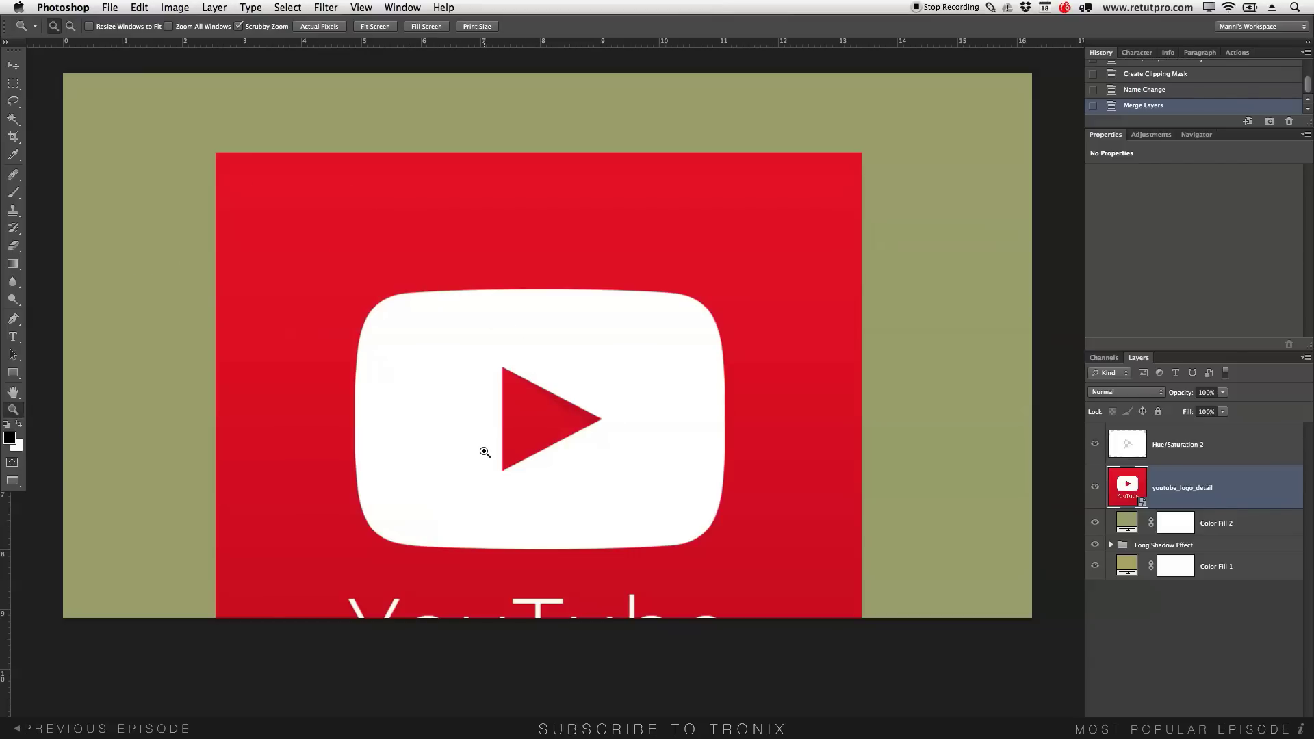
{"action": "key", "text": "p"}
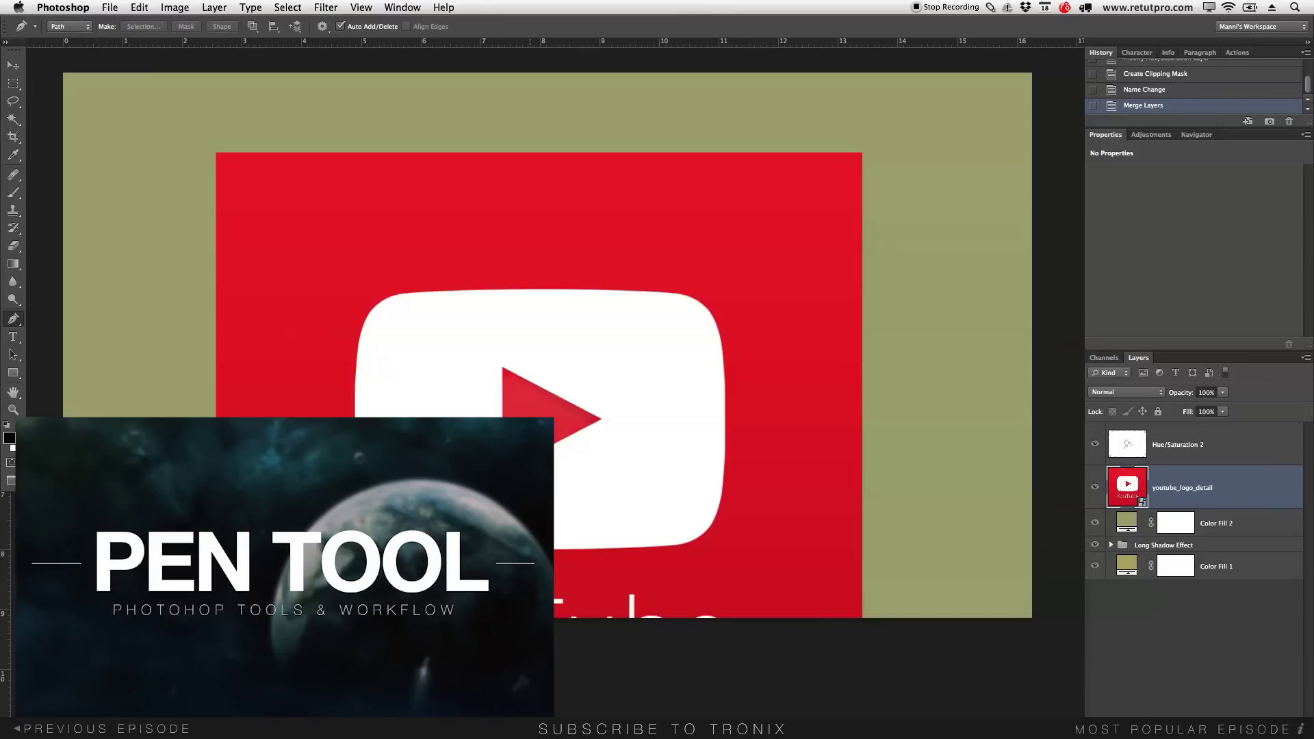
{"action": "key", "text": "z"}
{"action": "left_click_drag", "start_coordinate": [556, 400], "coordinate": [630, 397]}
{"action": "key", "text": "p"}
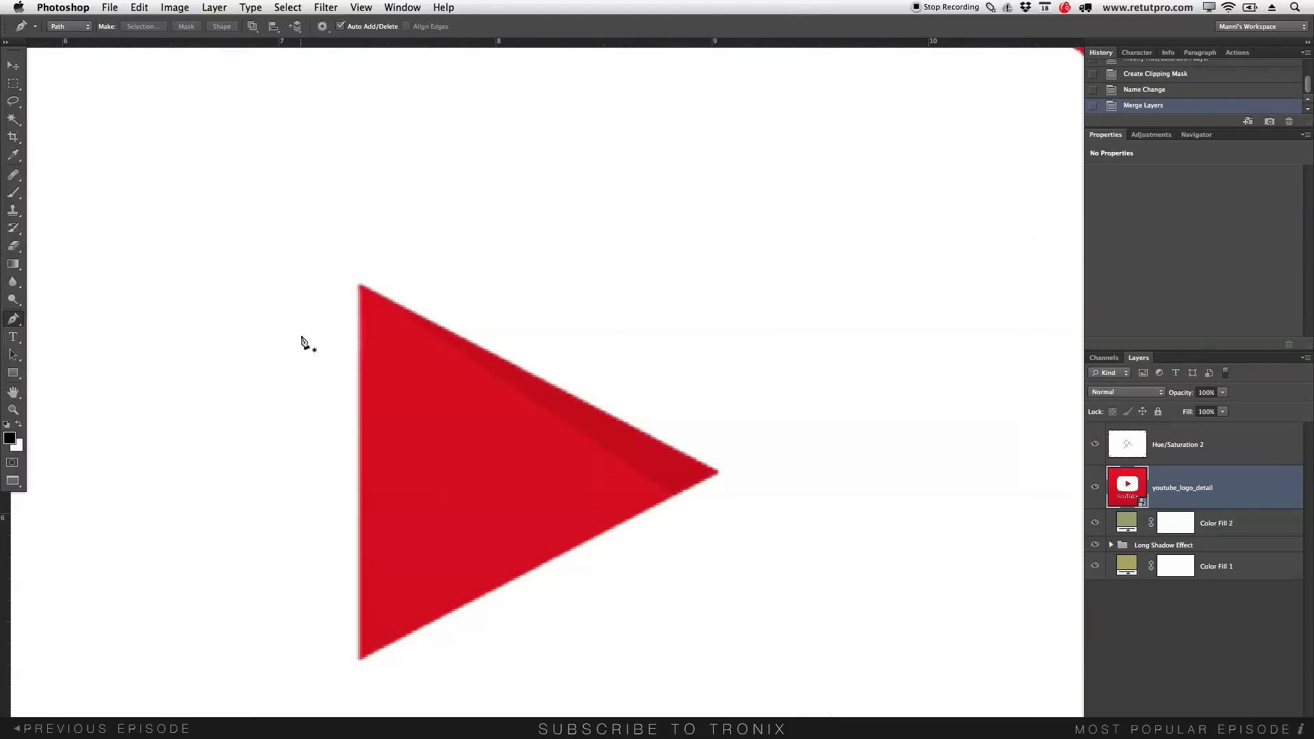
Trace a closed Pen path from the triangle's top corner along its upper edge to the right tip
{"action": "left_click", "coordinate": [357, 284]}
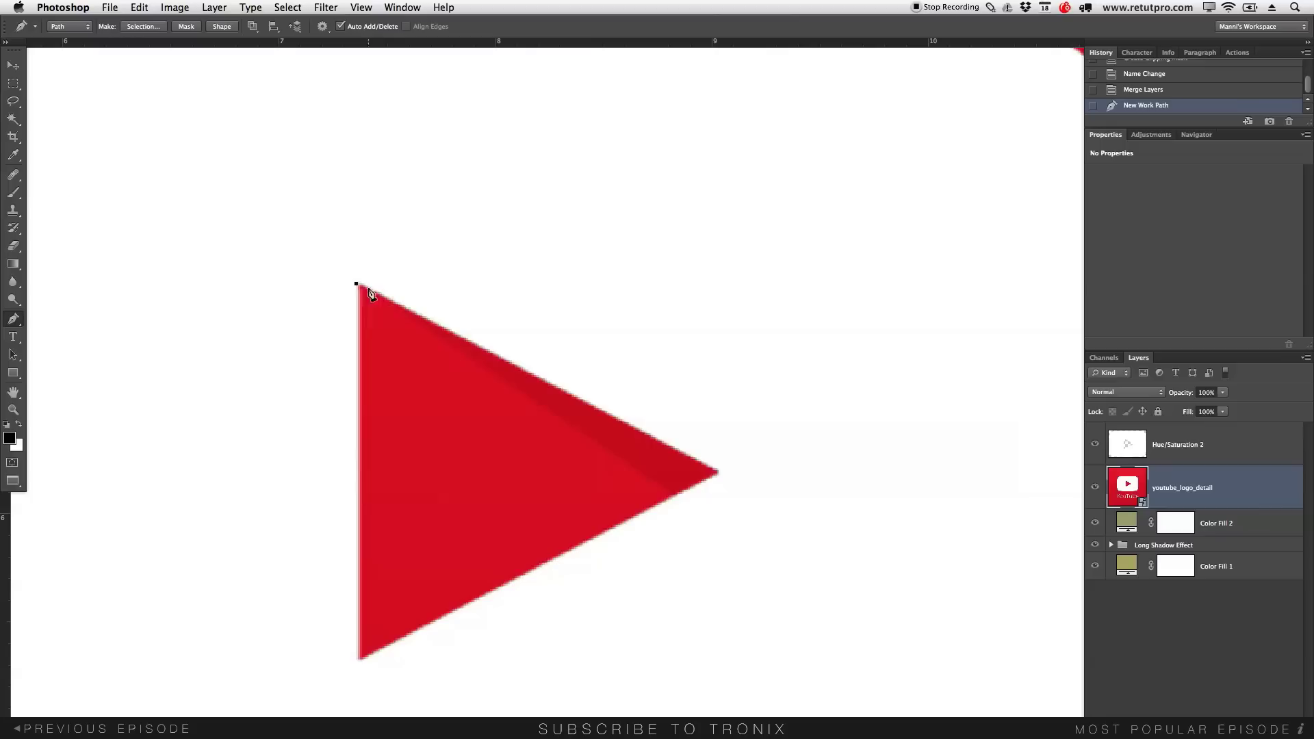
{"action": "left_click", "coordinate": [686, 502]}
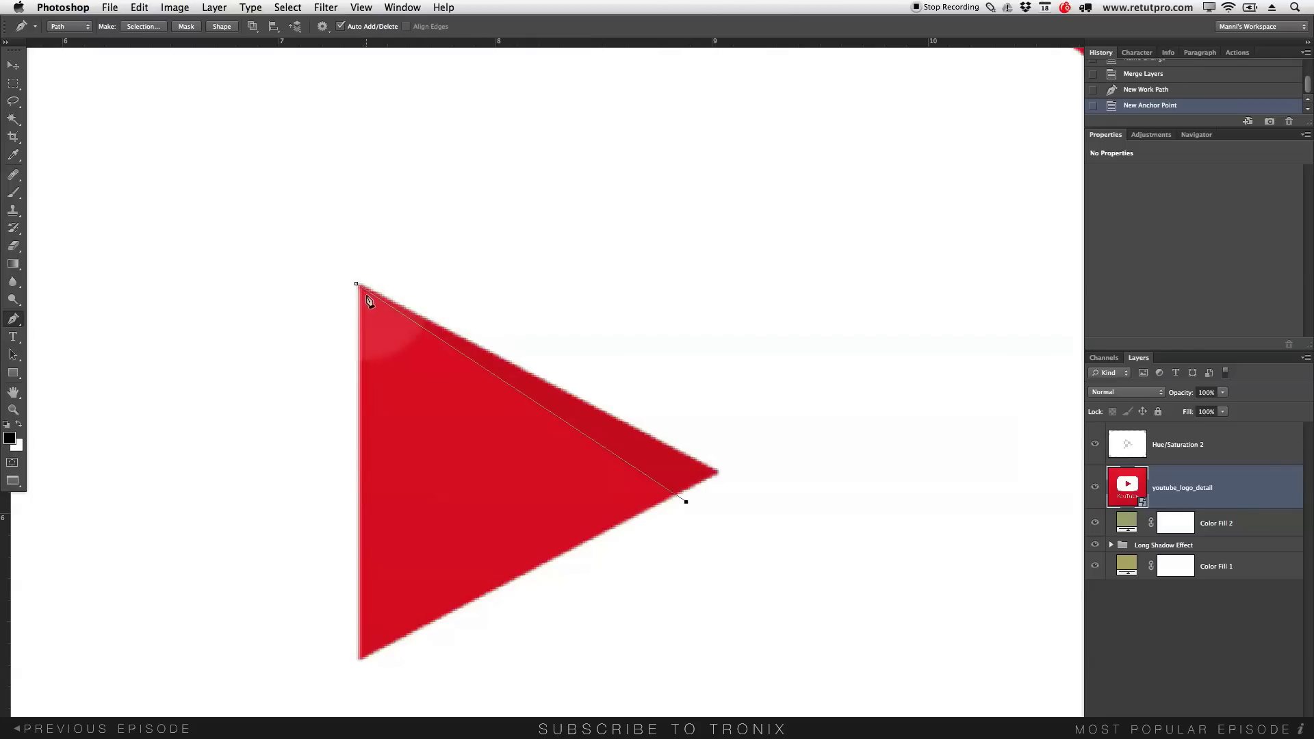
{"action": "left_click", "coordinate": [759, 468]}
{"action": "left_click", "coordinate": [670, 397]}
{"action": "left_click", "coordinate": [465, 306]}
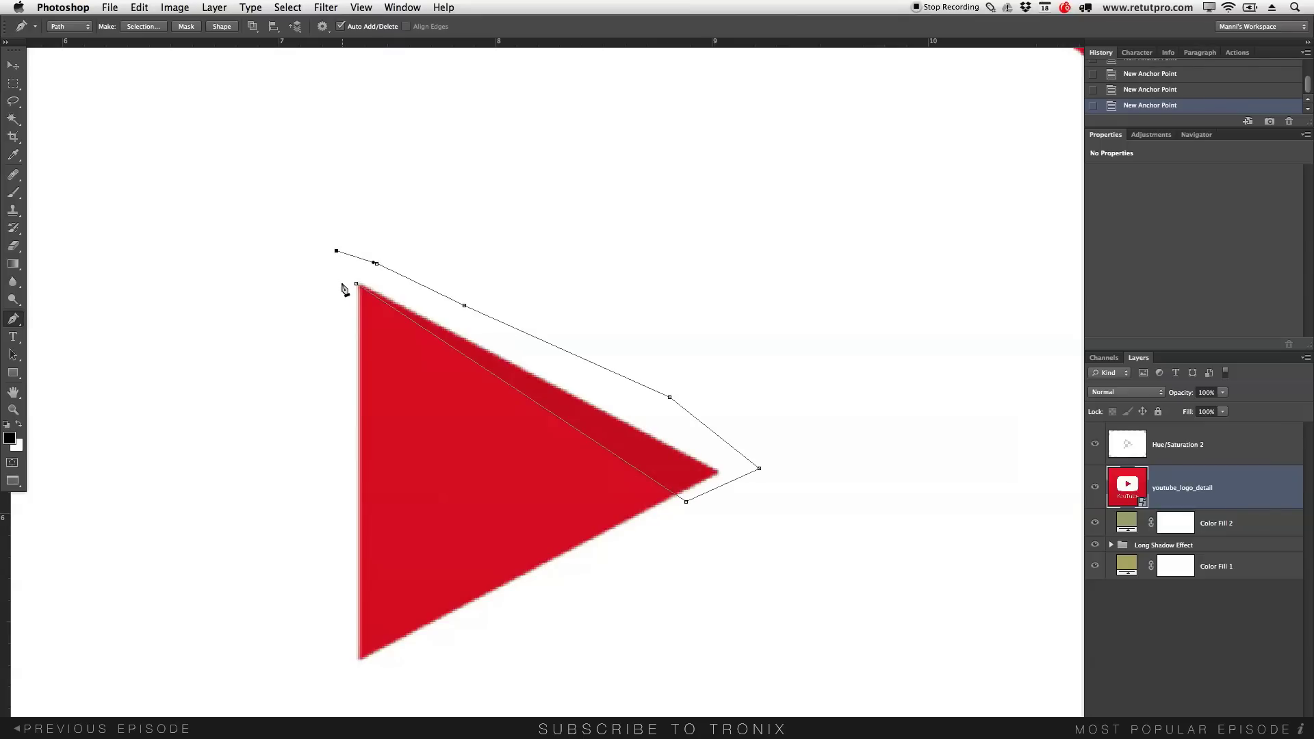
{"action": "left_click", "coordinate": [342, 281]}
{"action": "left_click", "coordinate": [356, 284]}
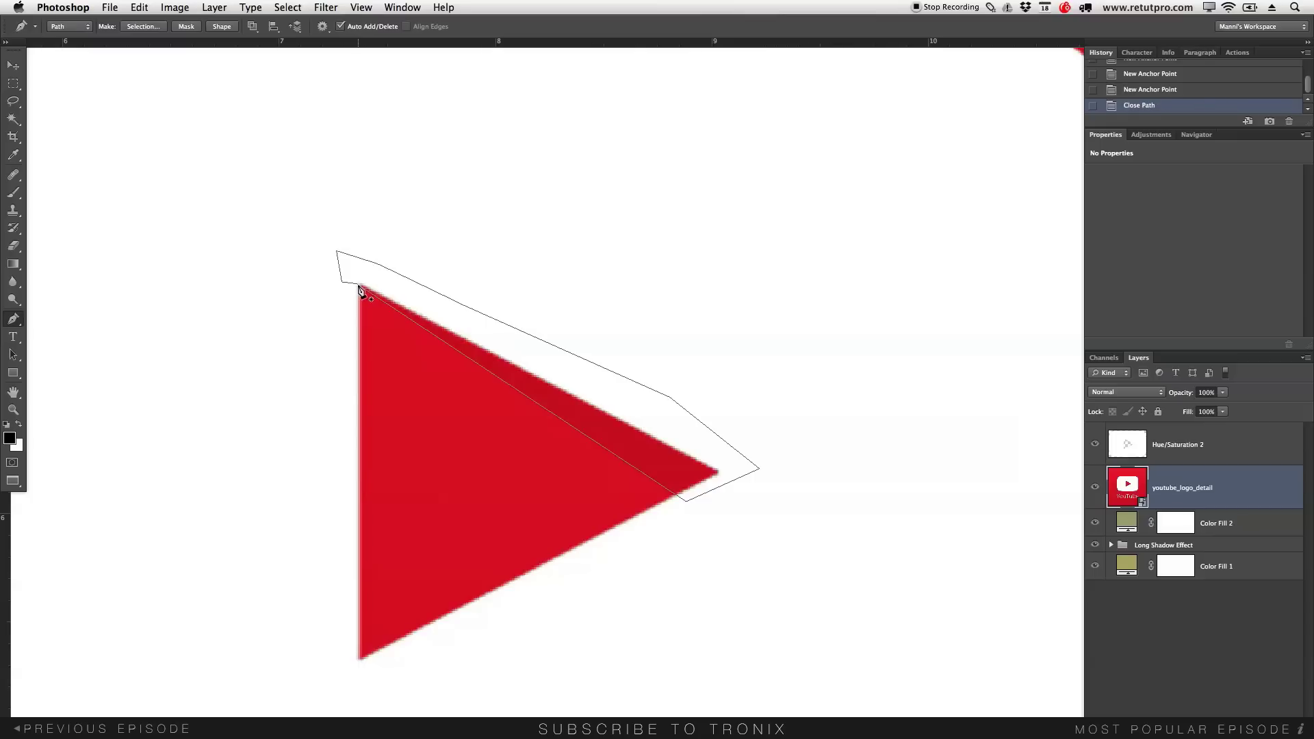
{"action": "right_click", "coordinate": [617, 413]}
Convert the traced strip path into a selection with a Feather Radius of 0
{"action": "left_click", "coordinate": [644, 468]}
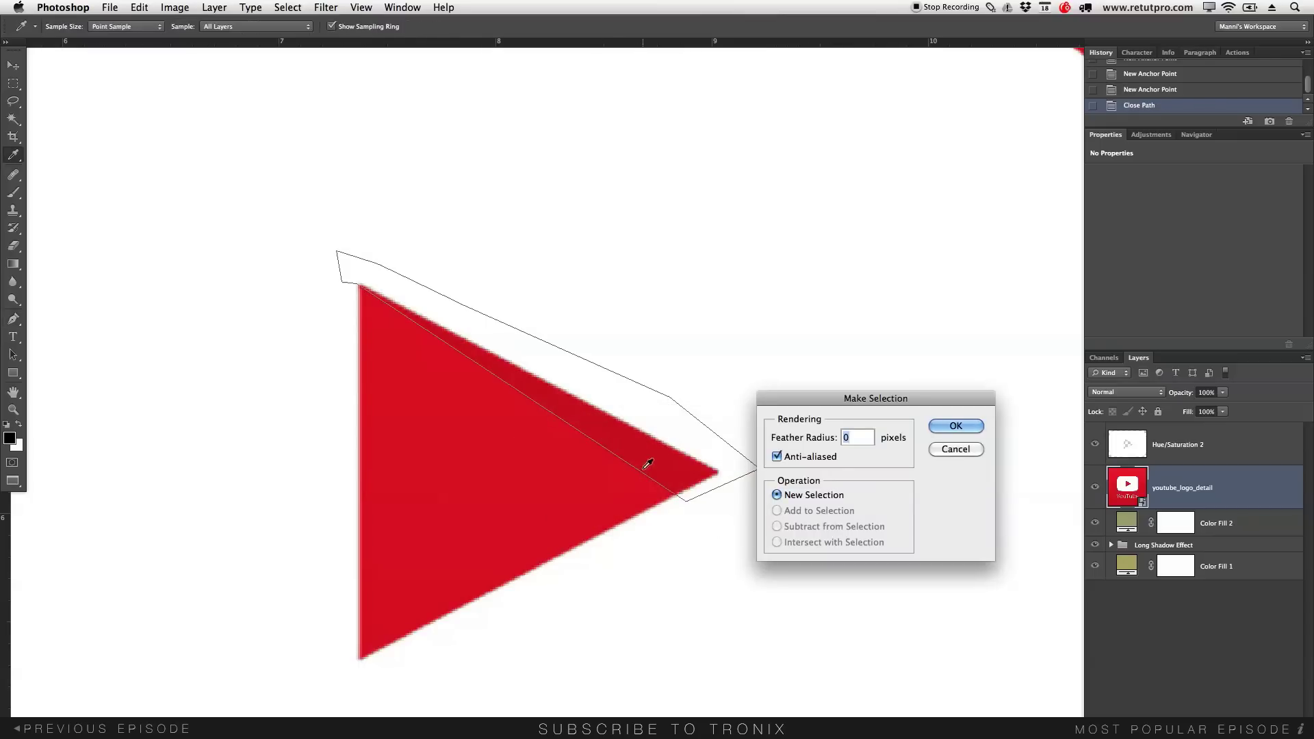
{"action": "left_click", "coordinate": [845, 437]}
{"action": "left_click", "coordinate": [945, 425]}
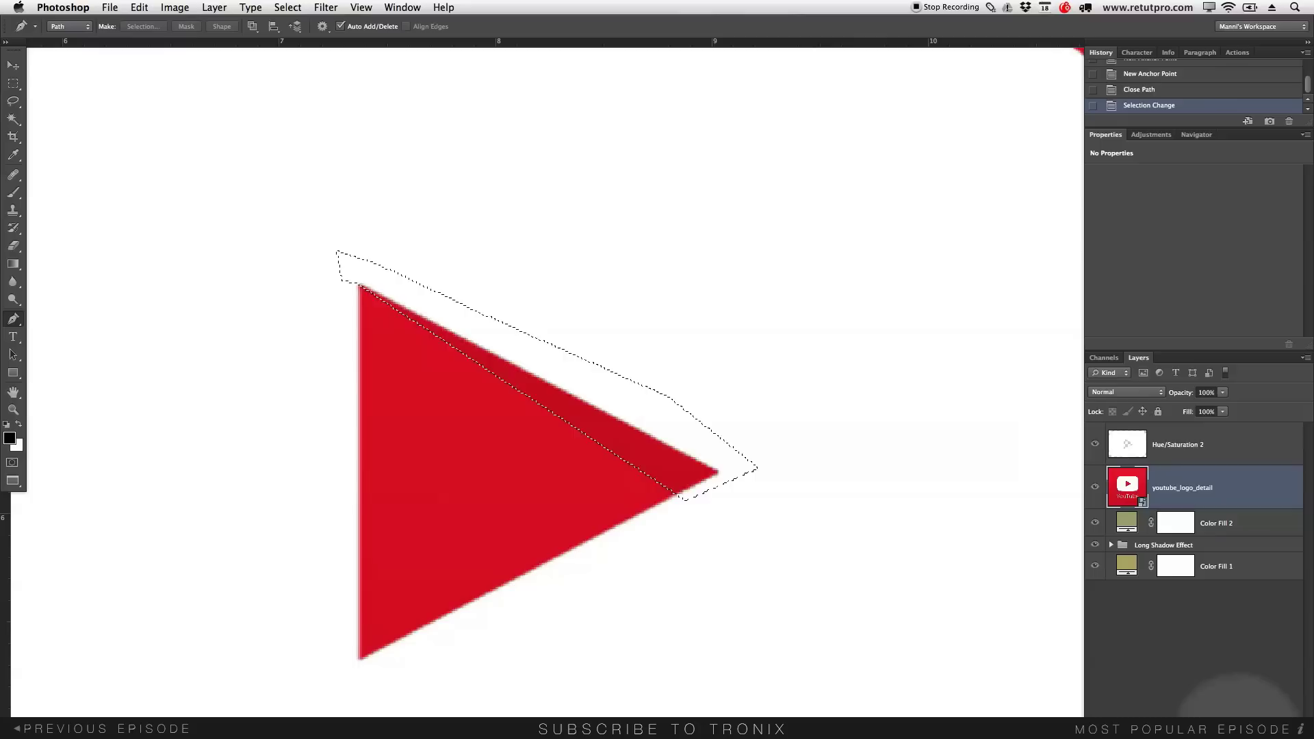
Add a new empty layer above the logo and name it 'Shadow effect'
{"action": "key", "text": "super+alt+shift+n"}
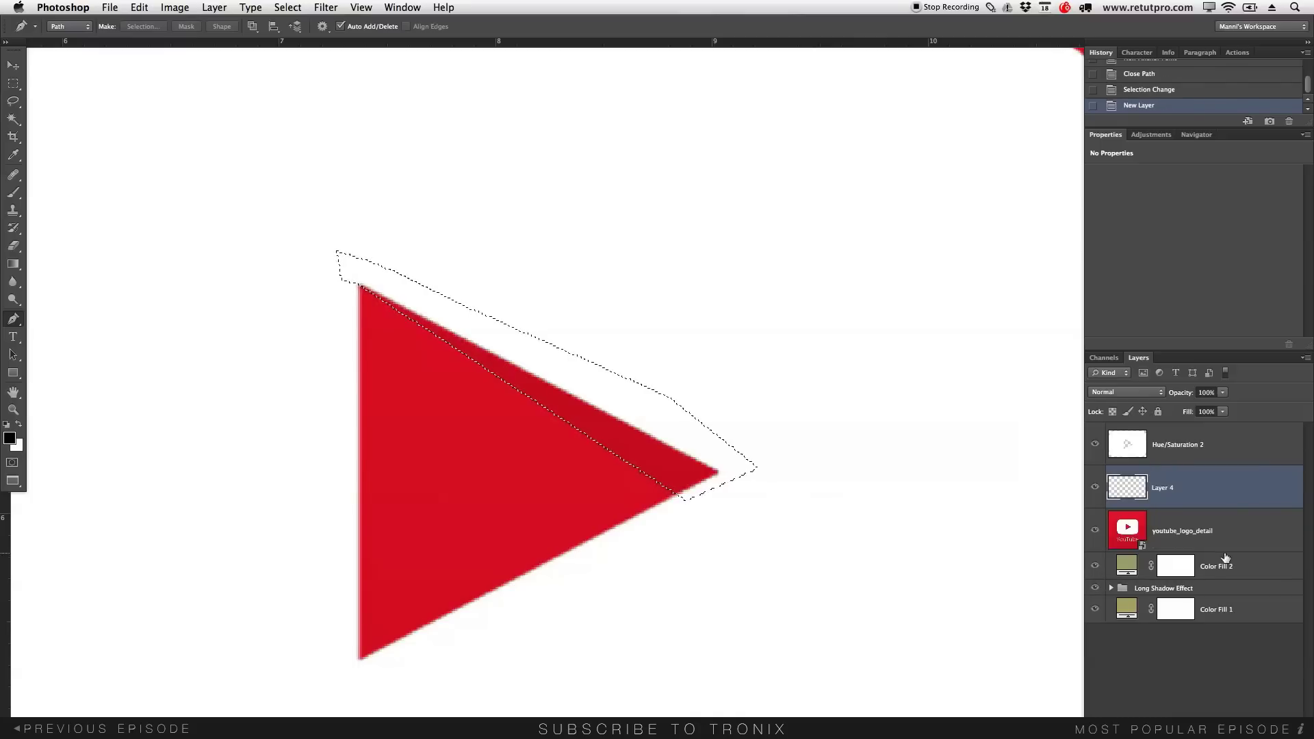
{"action": "double_click", "coordinate": [1165, 488]}
{"action": "type", "text": "Shadow effect"}
{"action": "key", "text": "BackSpace"}
{"action": "key", "text": "BackSpace"}
{"action": "type", "text": "ct"}
{"action": "key", "text": "Return"}
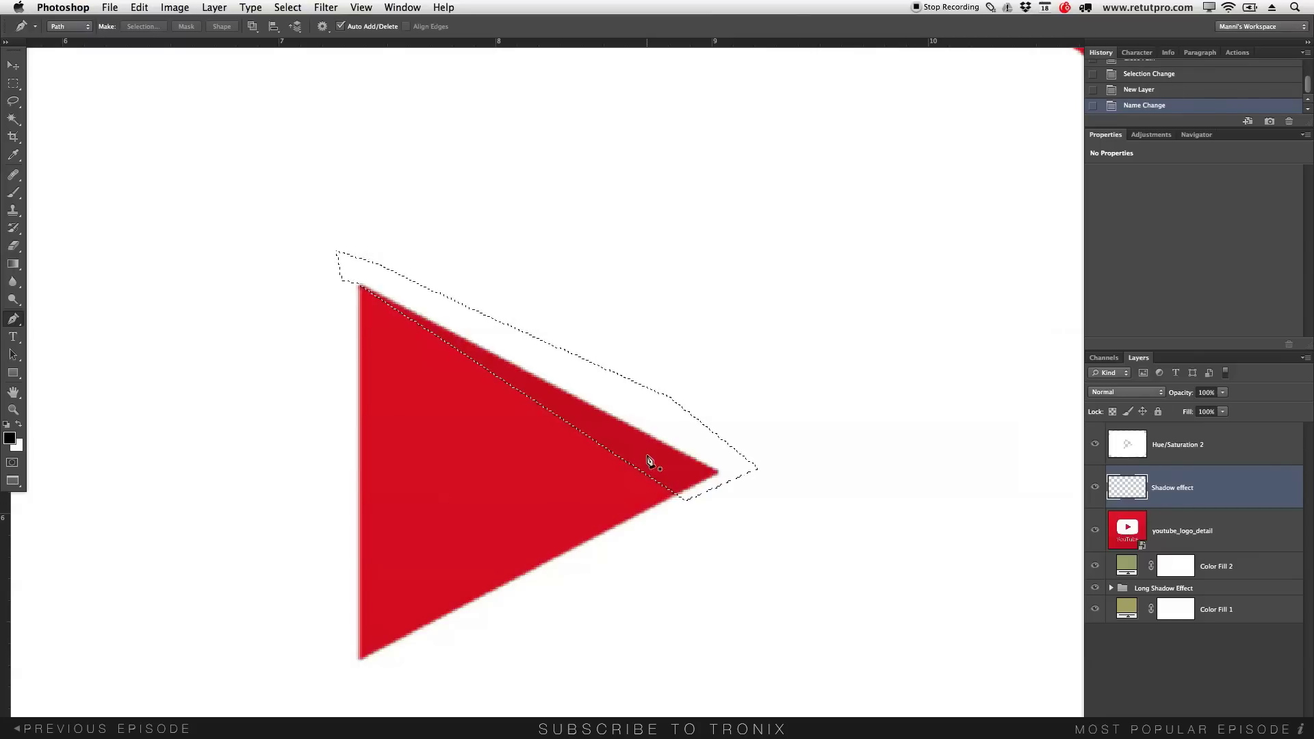
{"action": "key", "text": "m"}
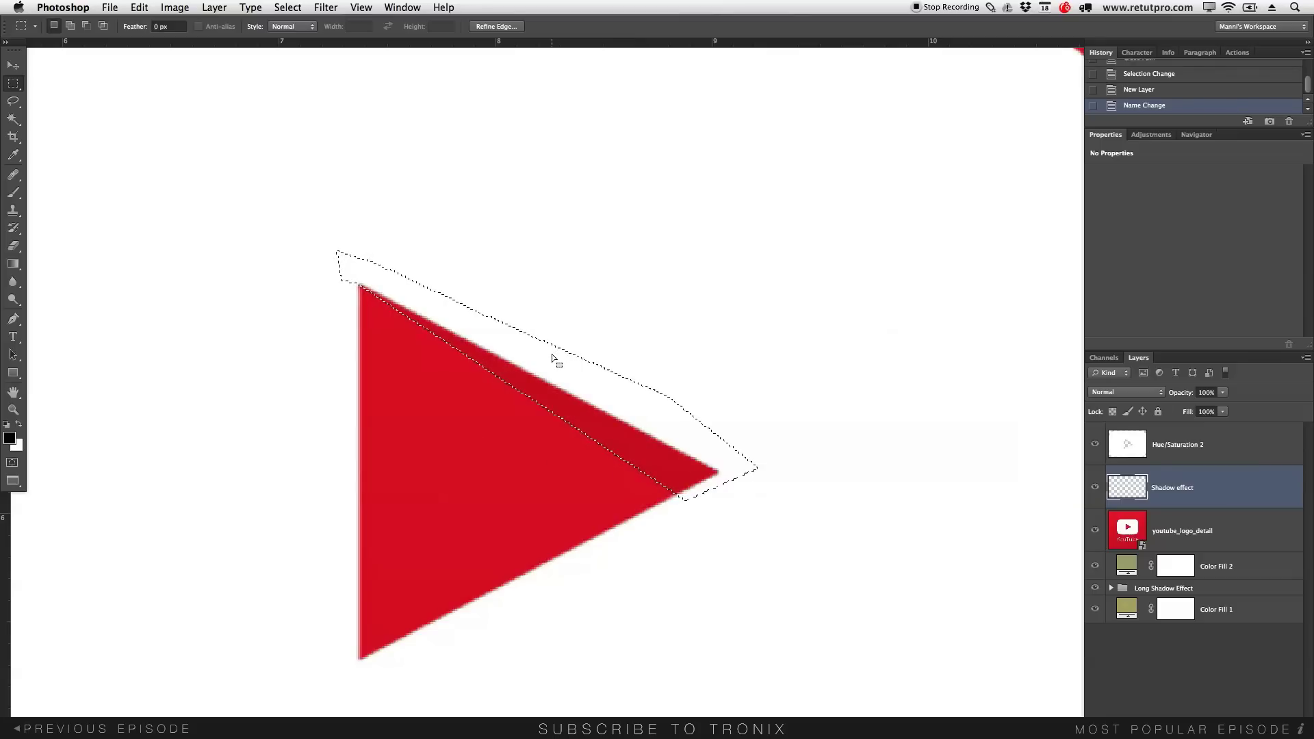
Fill the strip selection with Black on the Shadow effect layer, then deselect
{"action": "right_click", "coordinate": [555, 372]}
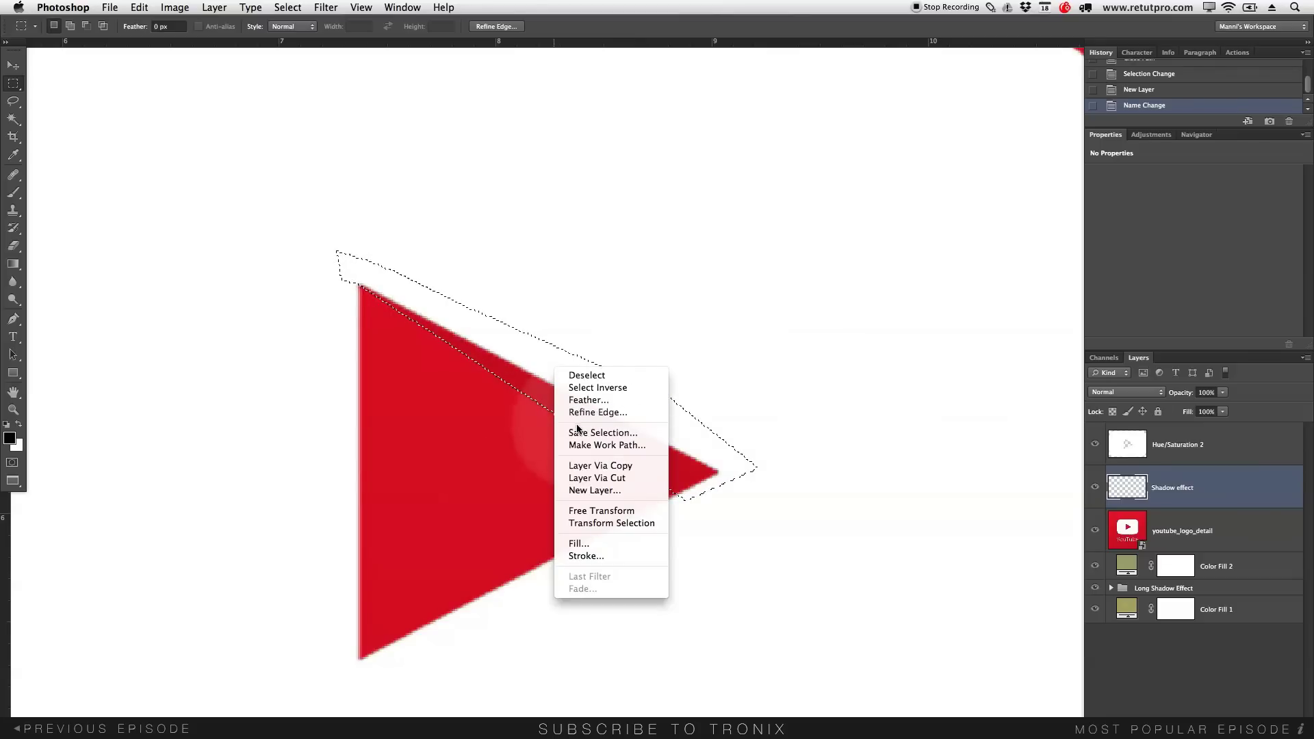
{"action": "left_click", "coordinate": [585, 544]}
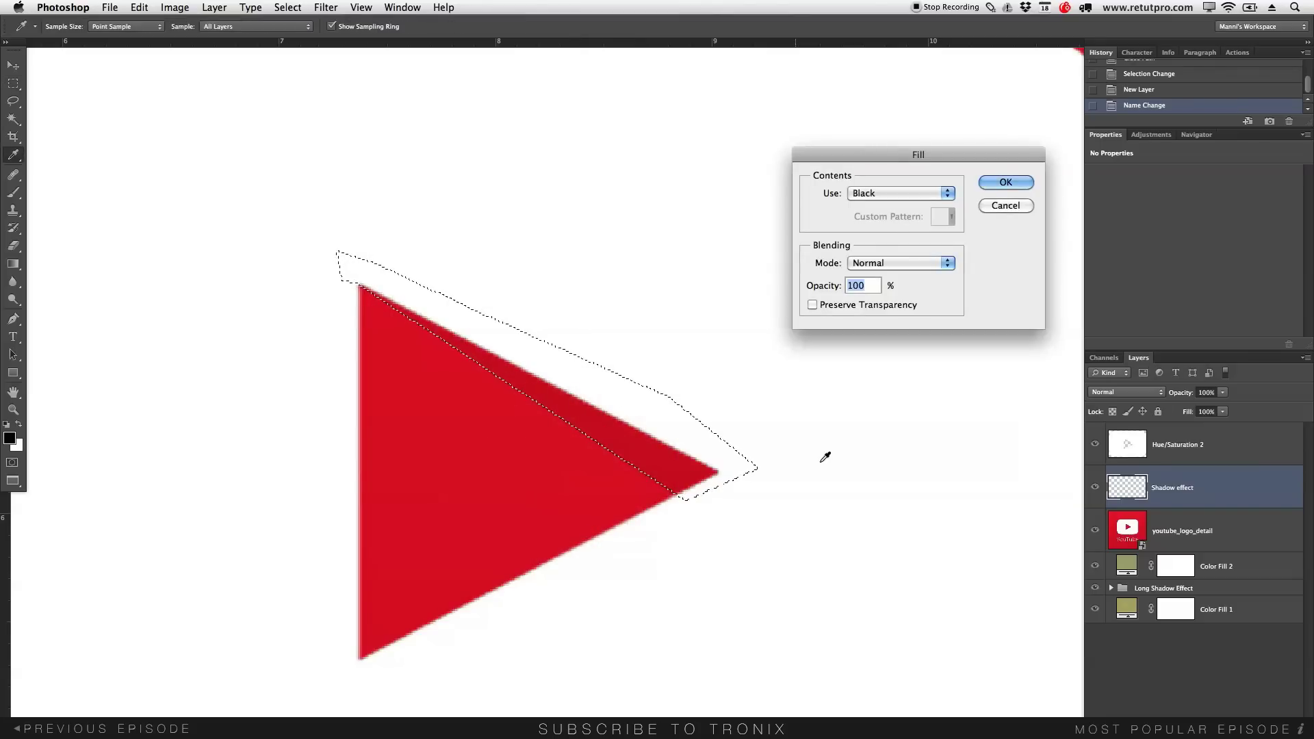
{"action": "left_click", "coordinate": [876, 199]}
{"action": "left_click", "coordinate": [878, 194]}
{"action": "left_click", "coordinate": [1004, 182]}
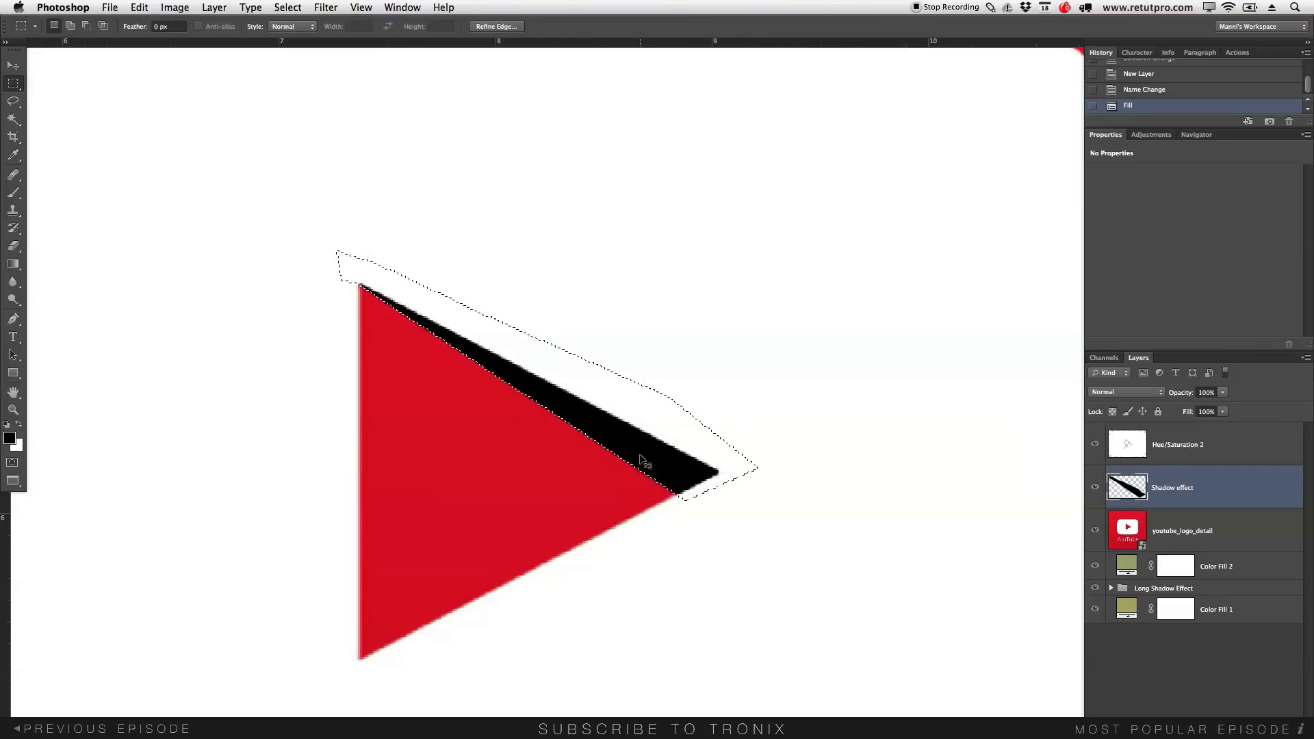
{"action": "key", "text": "super+d"}
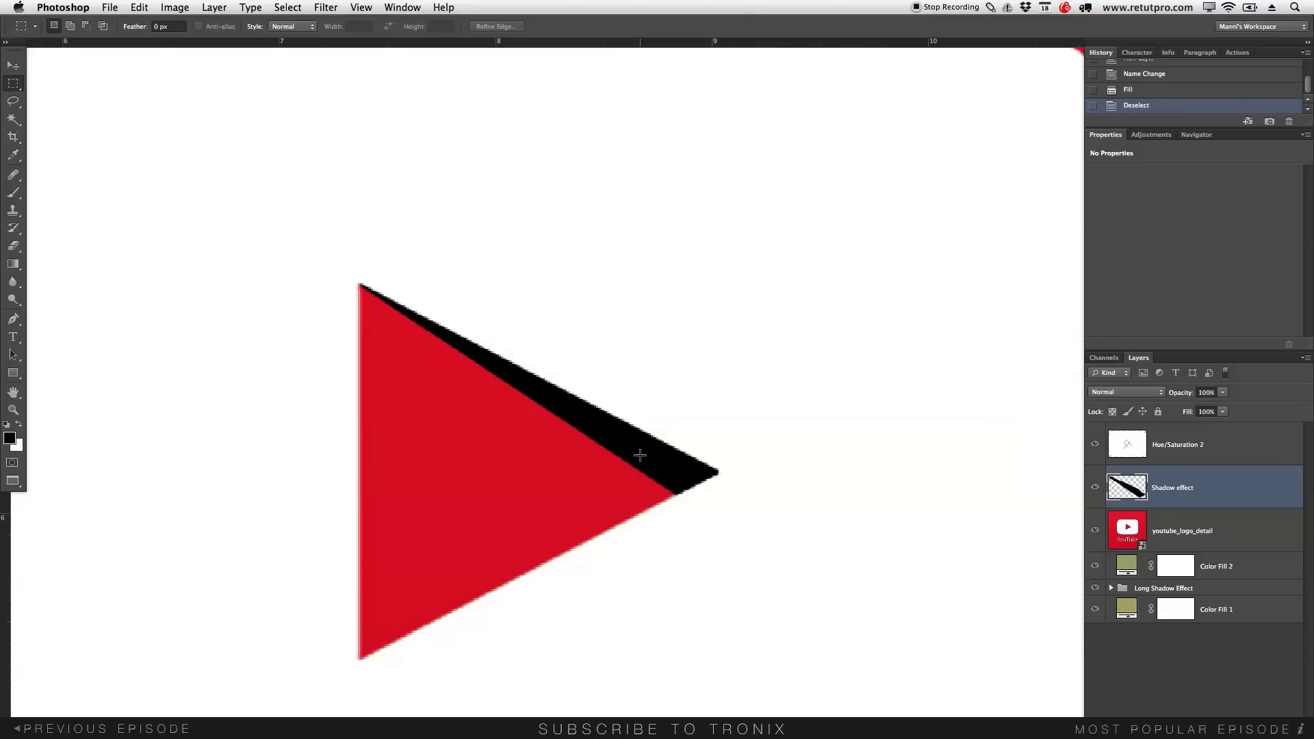
Zoom out to the whole logo and delete the red youtube_logo_detail layer
{"action": "key", "text": "z"}
{"action": "left_click_drag", "start_coordinate": [787, 389], "coordinate": [707, 385]}
{"action": "left_click_drag", "start_coordinate": [886, 440], "coordinate": [779, 466]}
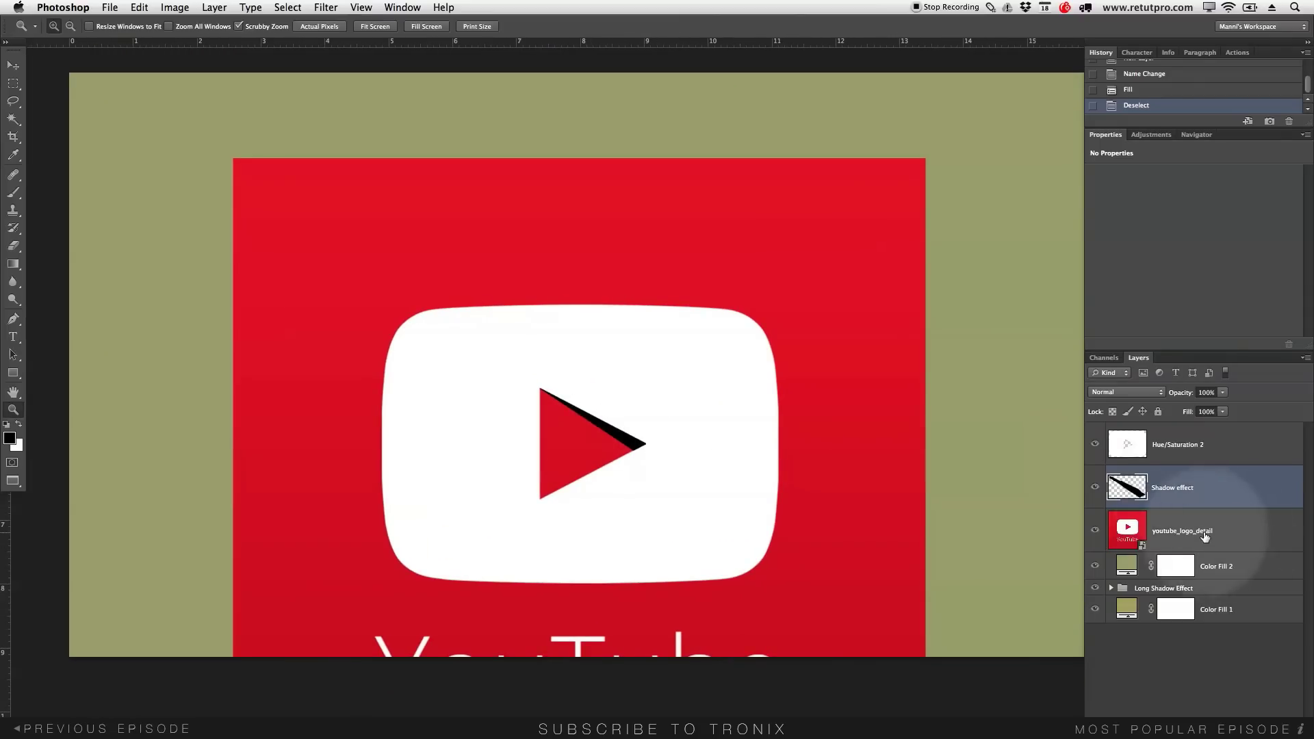
{"action": "left_click", "coordinate": [1196, 537]}
{"action": "left_click", "coordinate": [1094, 530]}
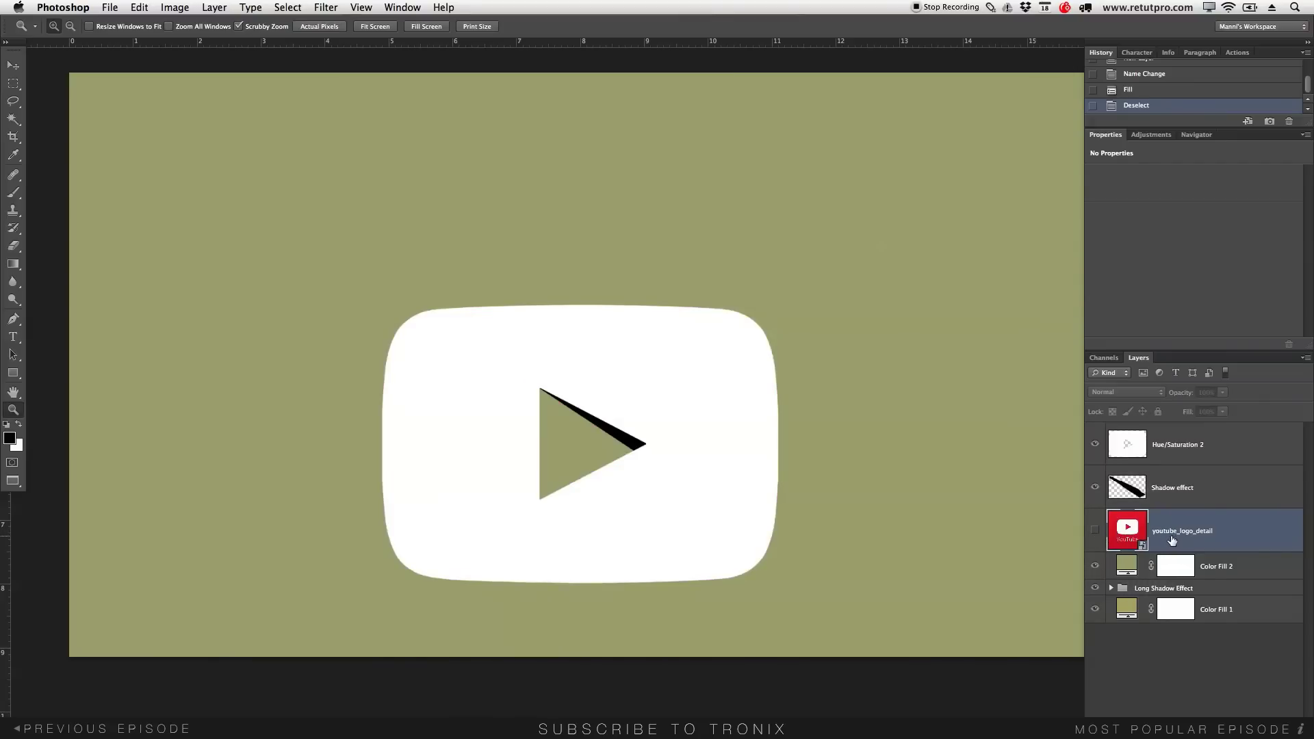
{"action": "key", "text": "Delete"}
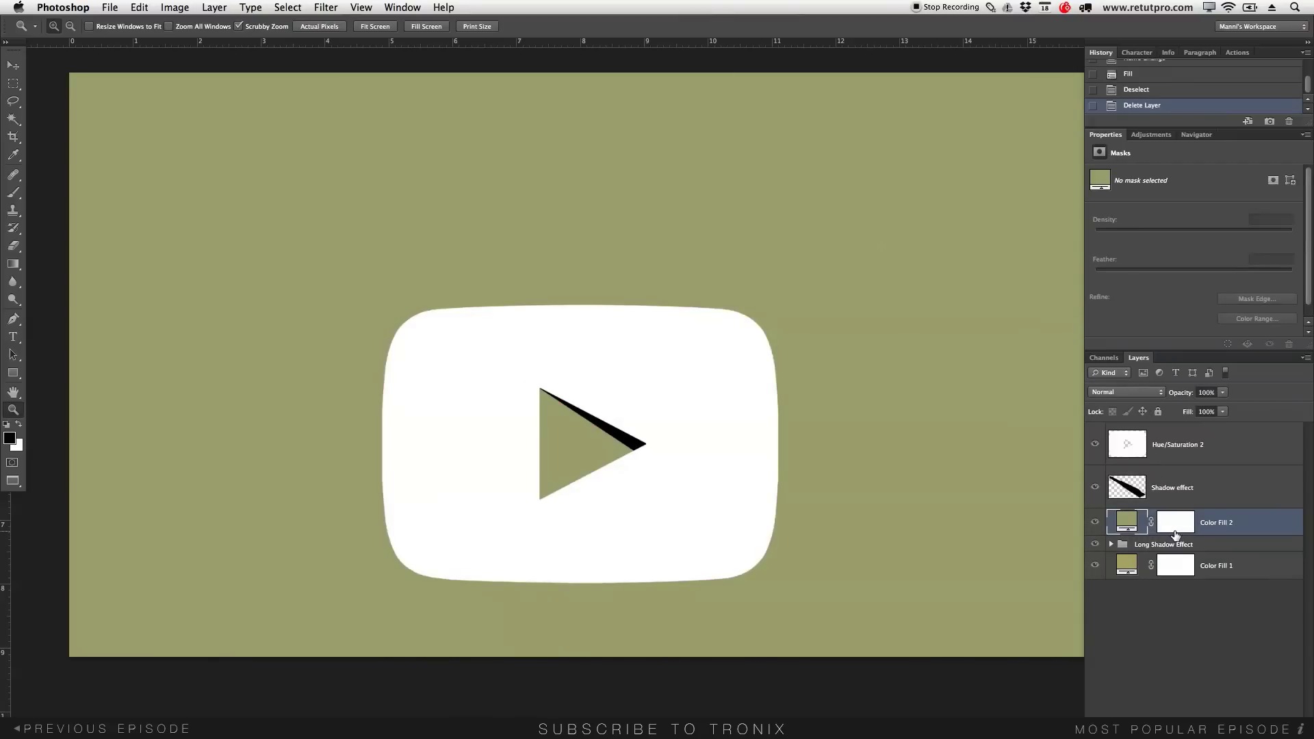
Lower the Shadow effect layer's opacity to 22% and view the full canvas
{"action": "left_click", "coordinate": [1220, 496]}
{"action": "left_click", "coordinate": [1178, 392]}
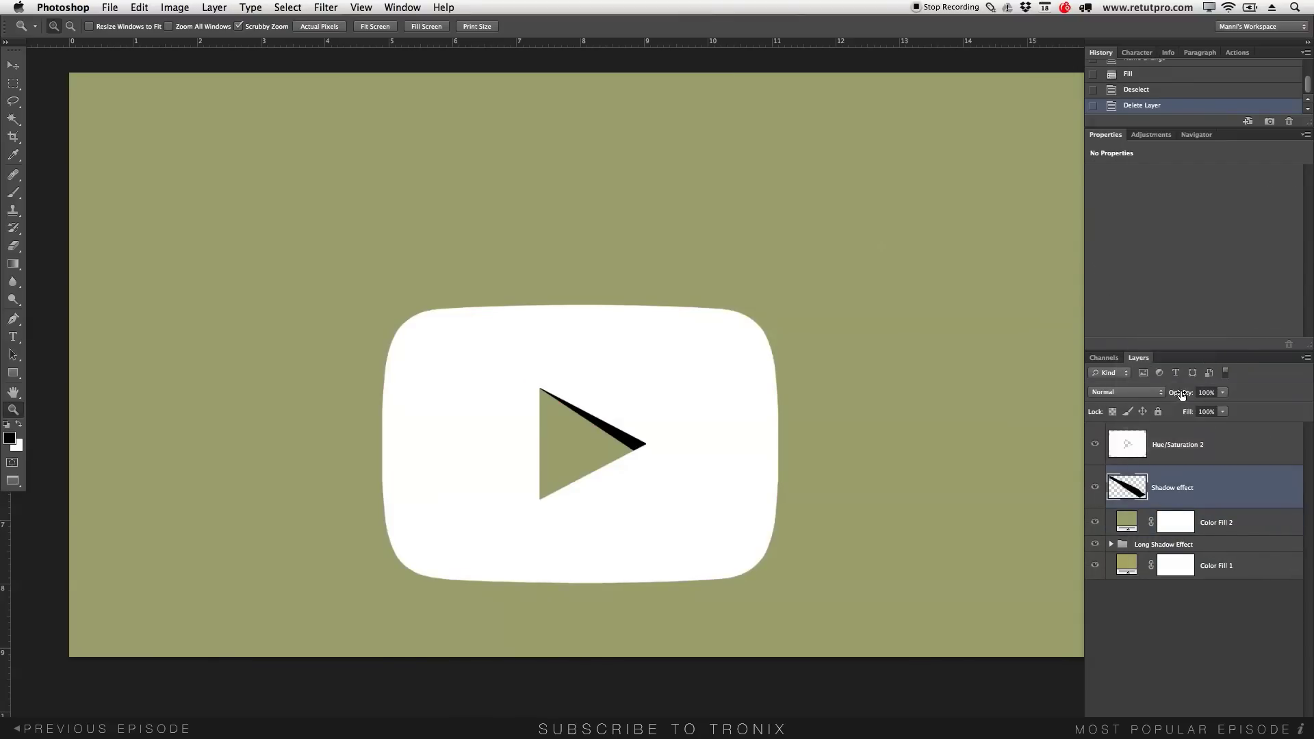
{"action": "left_click_drag", "start_coordinate": [1155, 396], "coordinate": [1129, 398]}
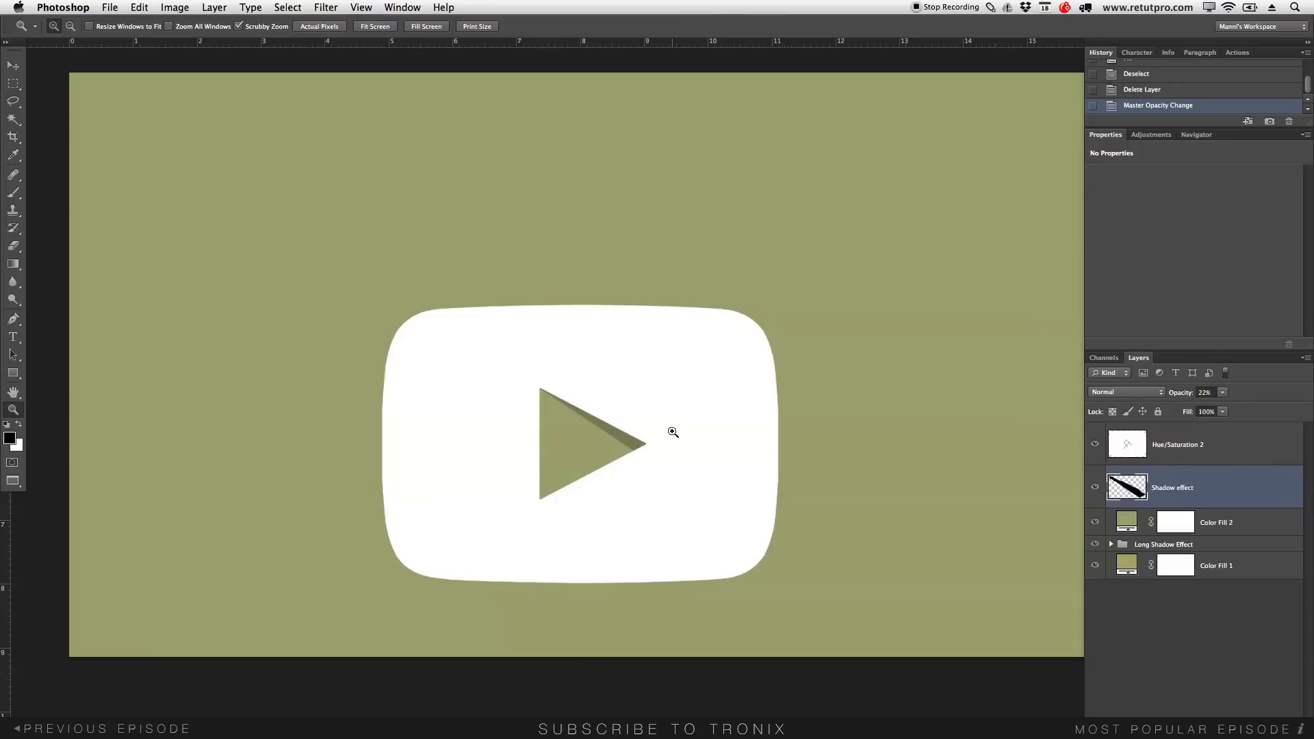
{"action": "scroll", "coordinate": [691, 431], "scroll_direction": "right", "scroll_amount": 2}
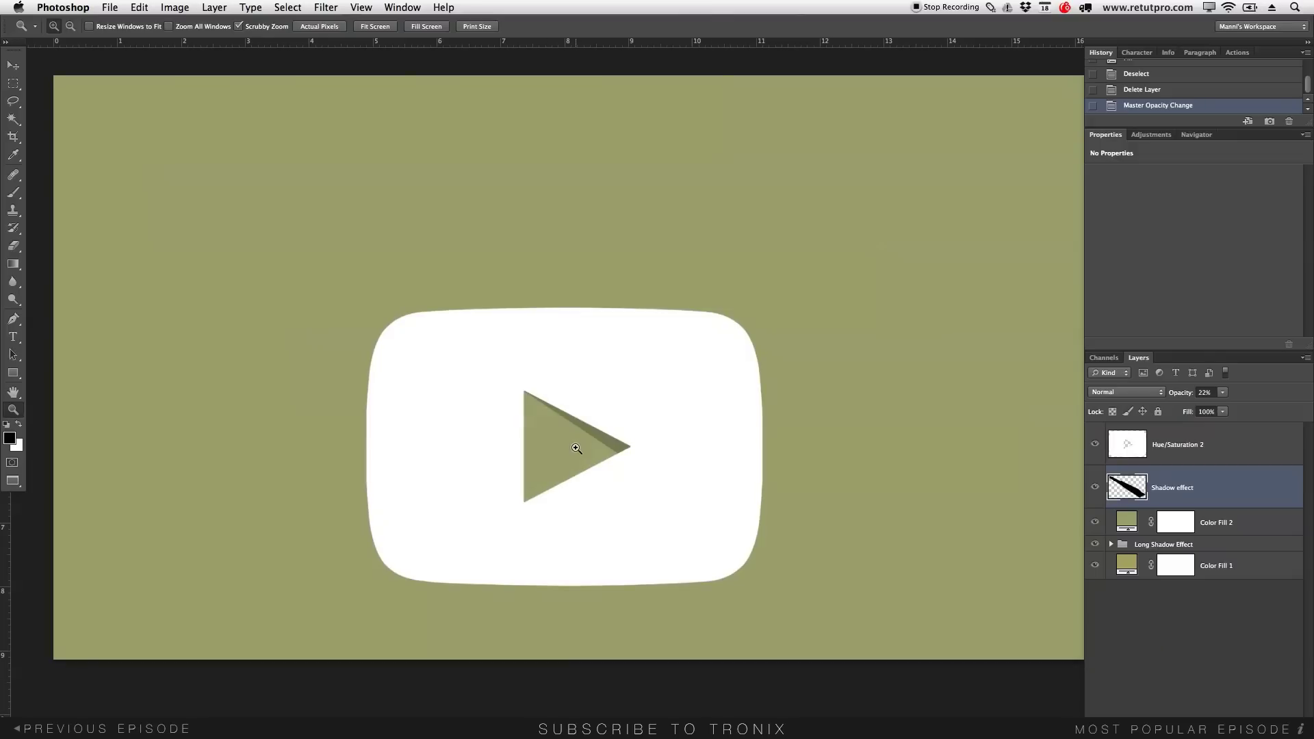
{"action": "left_click", "coordinate": [621, 434], "text": "alt"}
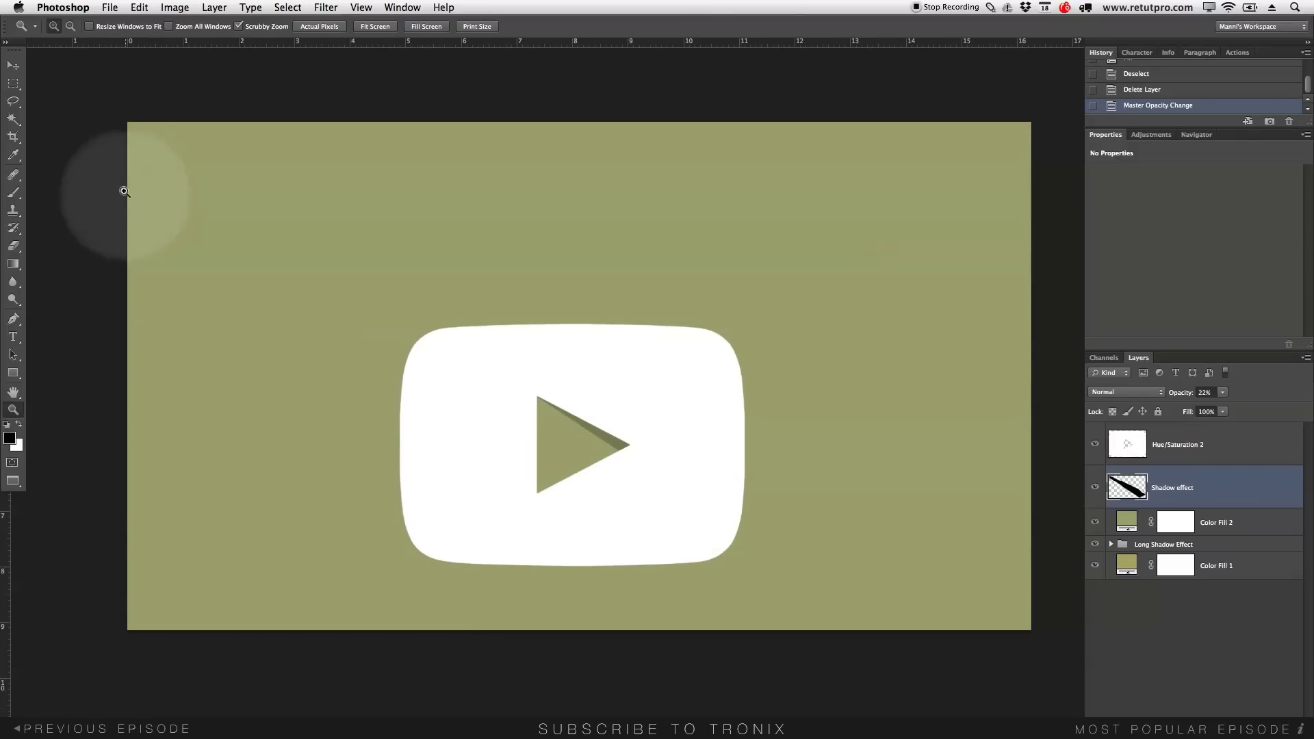
Drag vertical guides from the left ruler to about 5.25 cm and 10.78 cm
{"action": "left_click", "coordinate": [13, 67]}
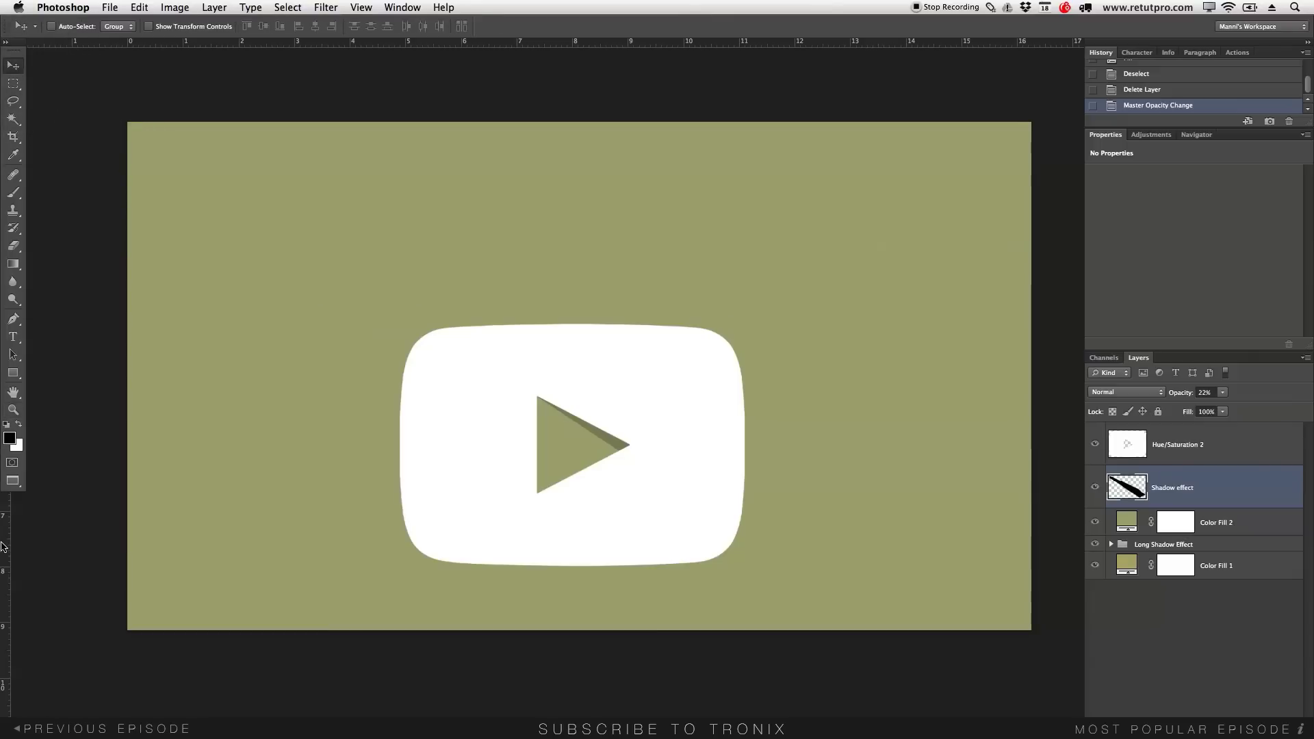
{"action": "left_click_drag", "start_coordinate": [7, 547], "coordinate": [424, 578]}
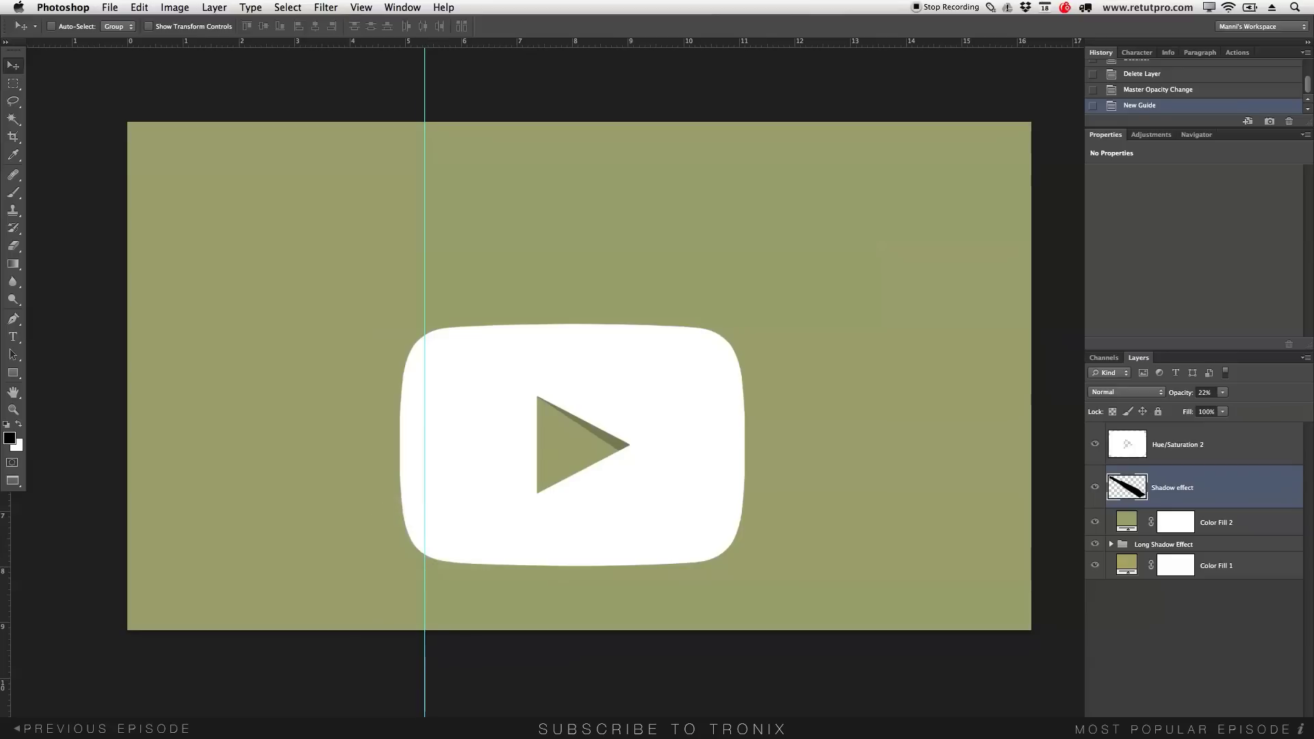
{"action": "left_click_drag", "start_coordinate": [5, 541], "coordinate": [725, 547]}
{"action": "left_click", "coordinate": [733, 345]}
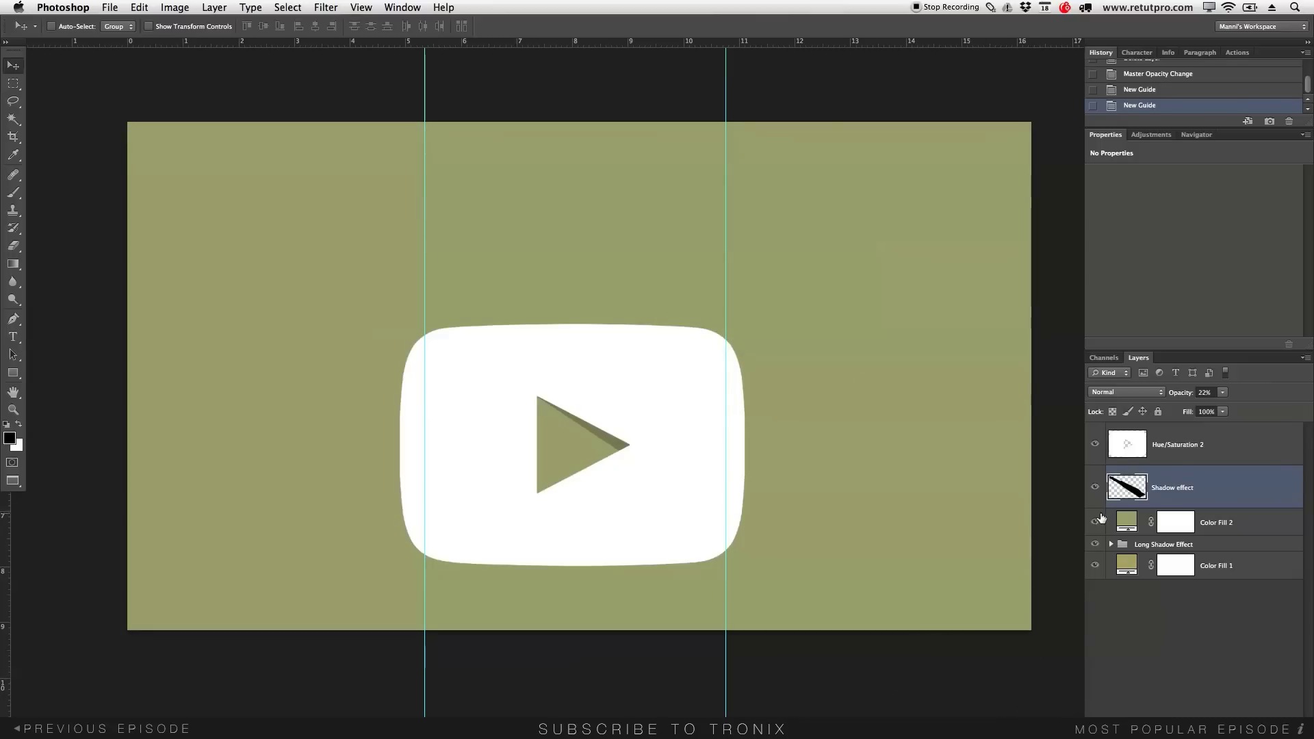
Hide and reshow the upper layers to preview where the long shadow will fall
{"action": "left_click_drag", "start_coordinate": [1094, 522], "coordinate": [1095, 443]}
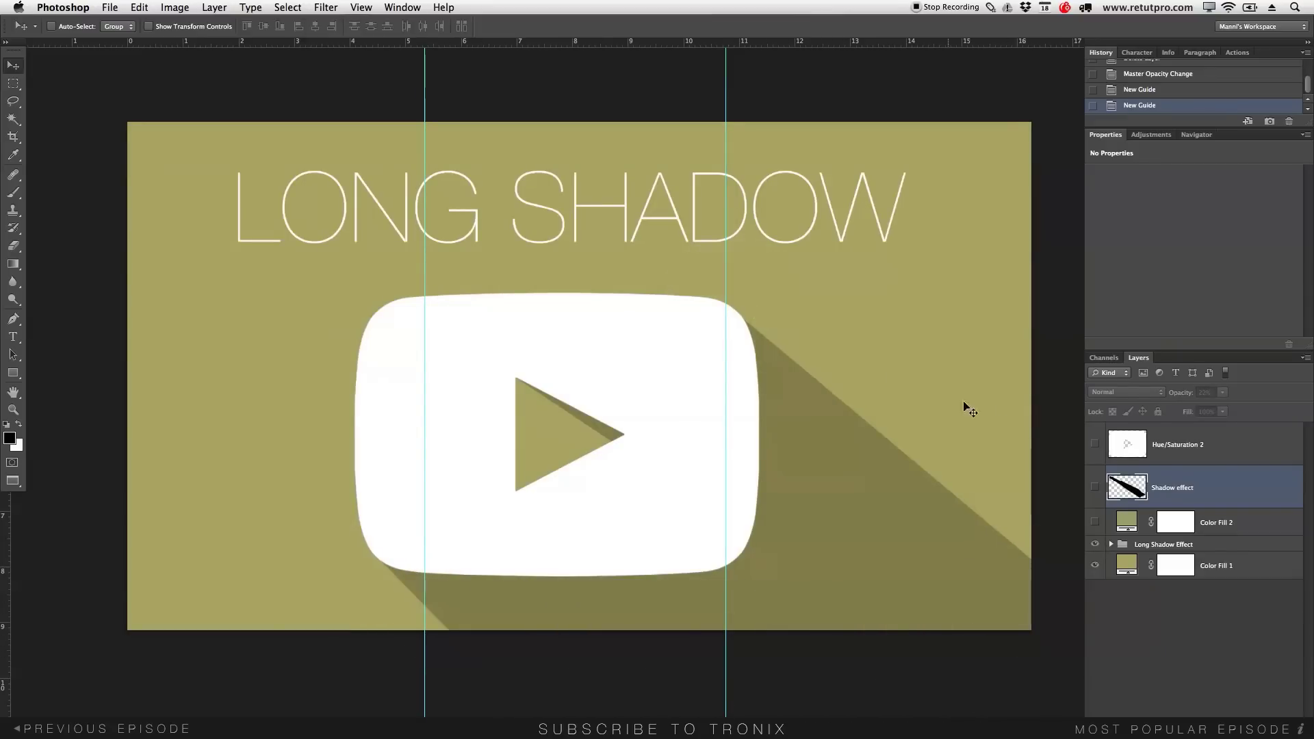
{"action": "left_click_drag", "start_coordinate": [1095, 521], "coordinate": [1099, 446]}
{"action": "key", "text": "p"}
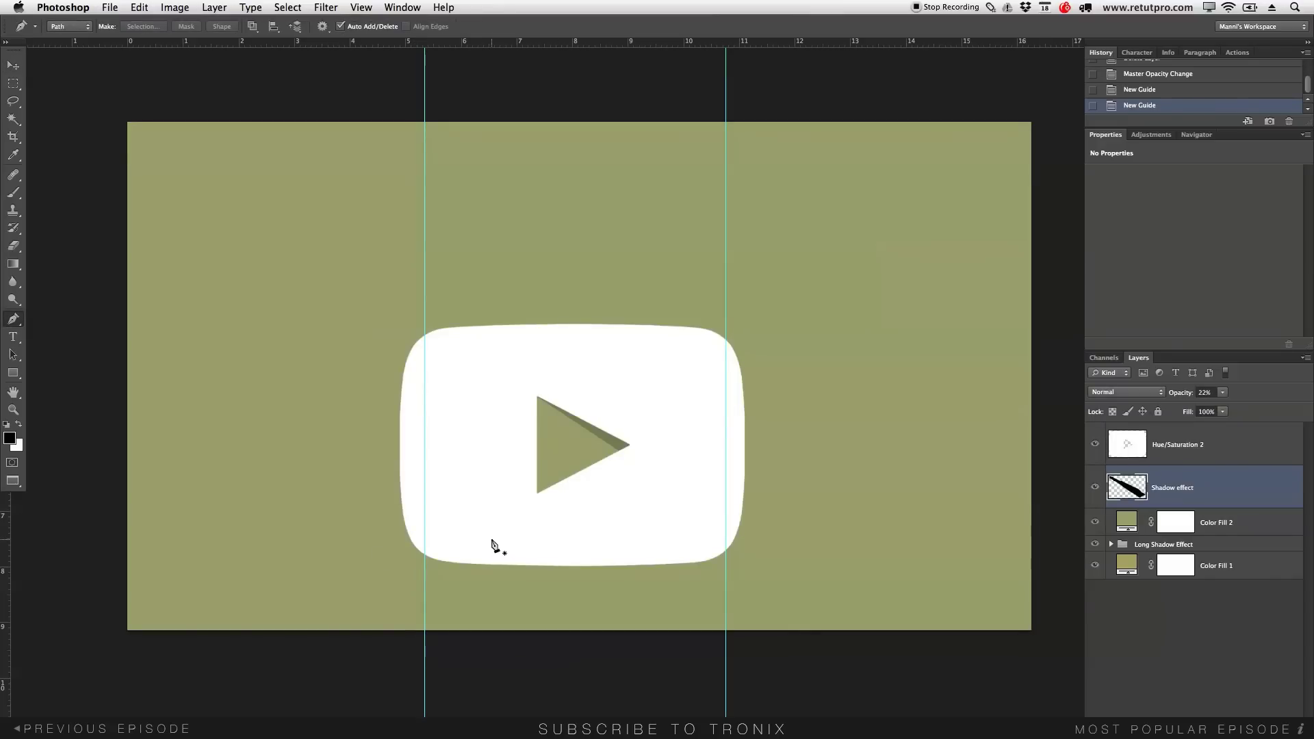